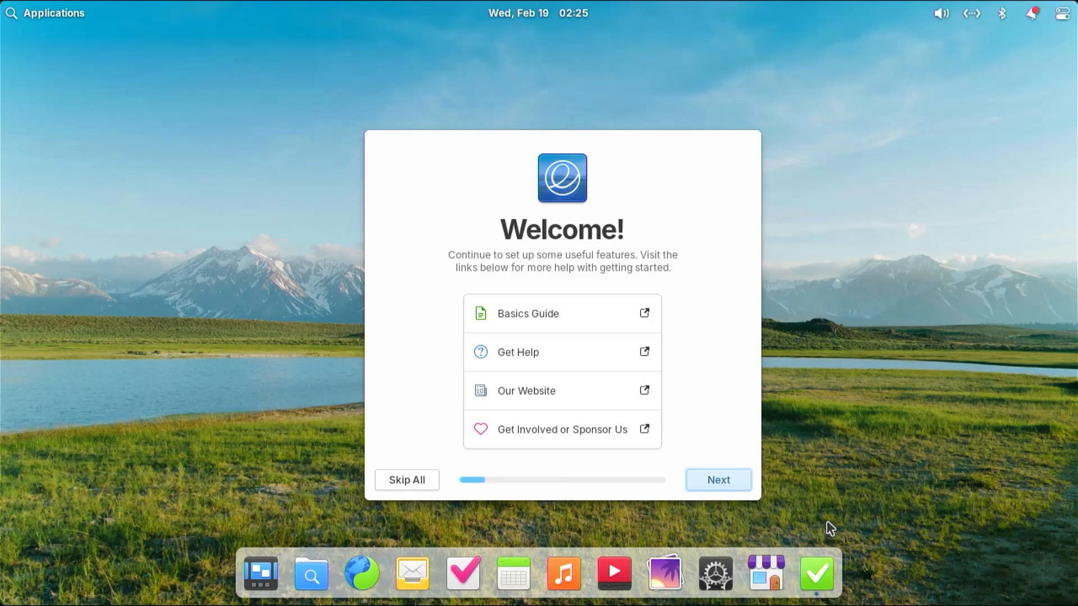
Step: Advance the onboarding wizard past the Welcome, Choose Your Look and Night Light pages
{"action": "left_click", "coordinate": [737, 480]}
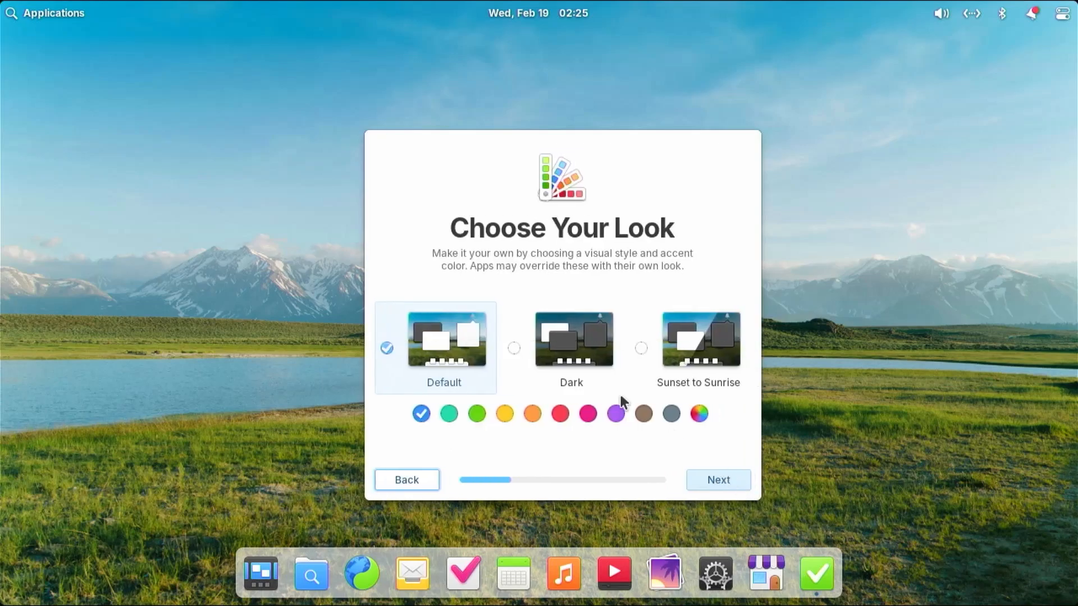
{"action": "left_click", "coordinate": [706, 477]}
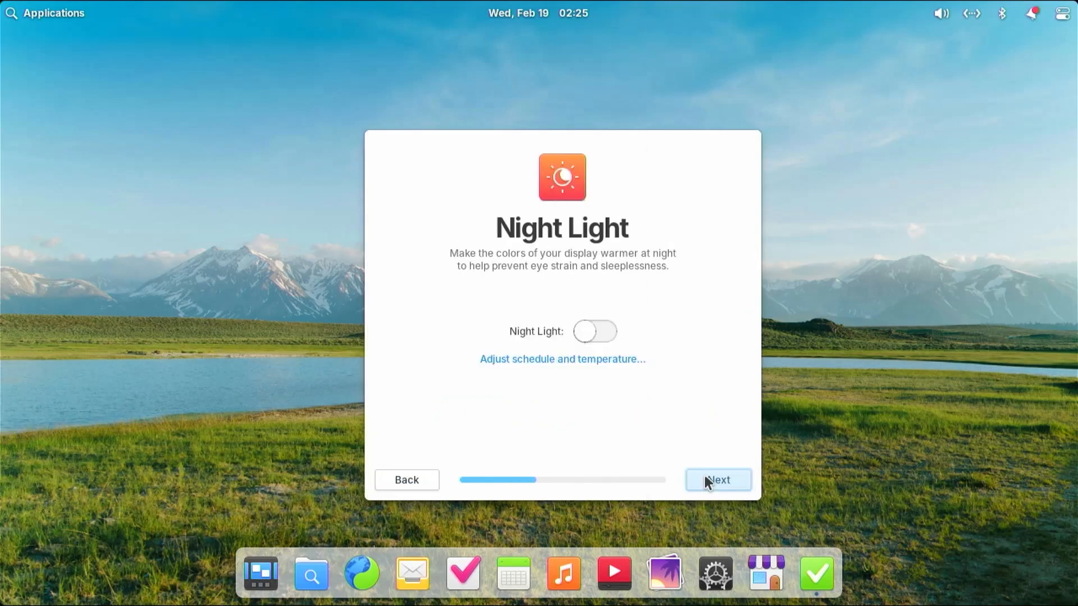
{"action": "left_click", "coordinate": [705, 477]}
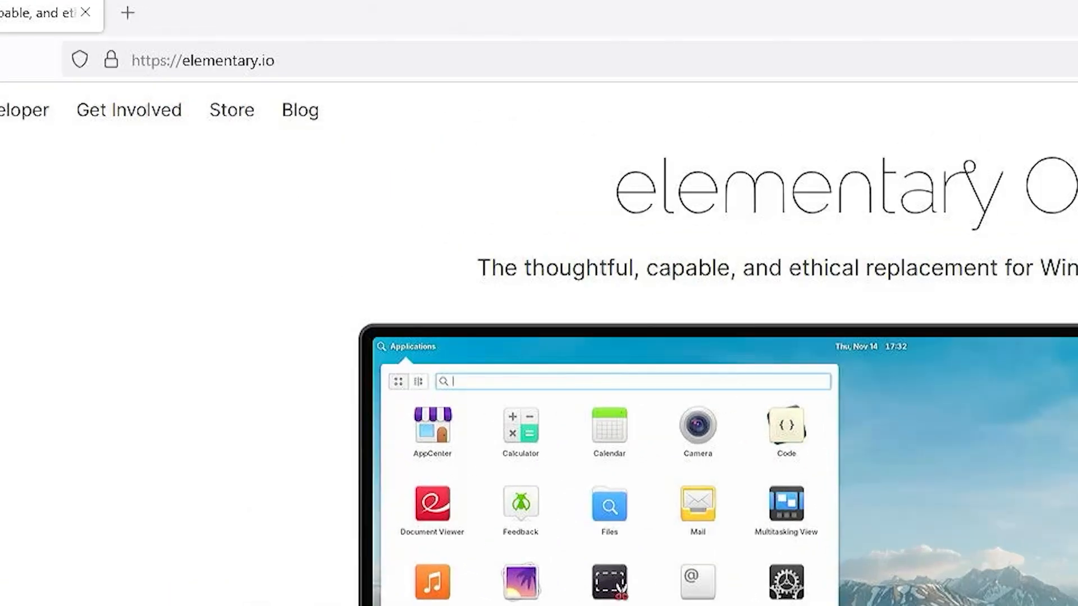
{"action": "scroll", "coordinate": [873, 366], "scroll_direction": "down", "scroll_amount": 3}
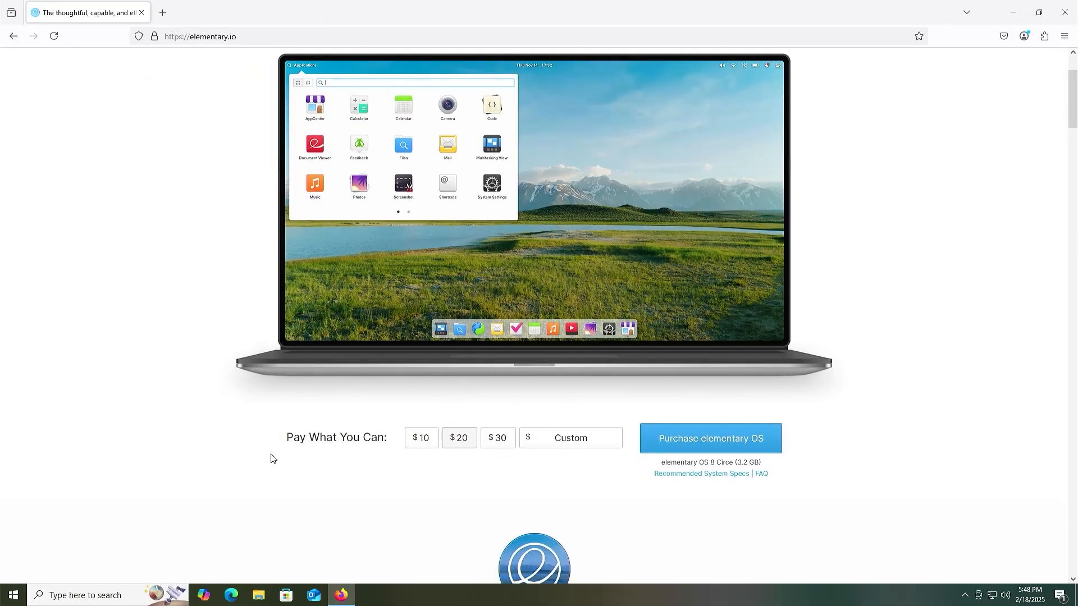
Step: Enter a custom $0 amount so the page offers a free elementary OS download
{"action": "left_click", "coordinate": [578, 440]}
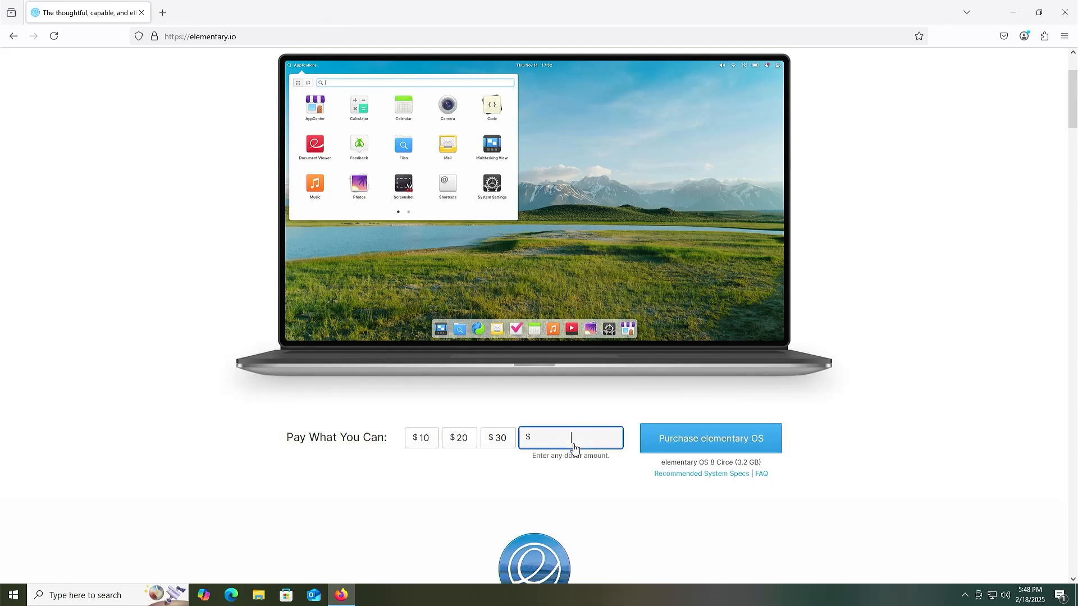
{"action": "type", "text": "0"}
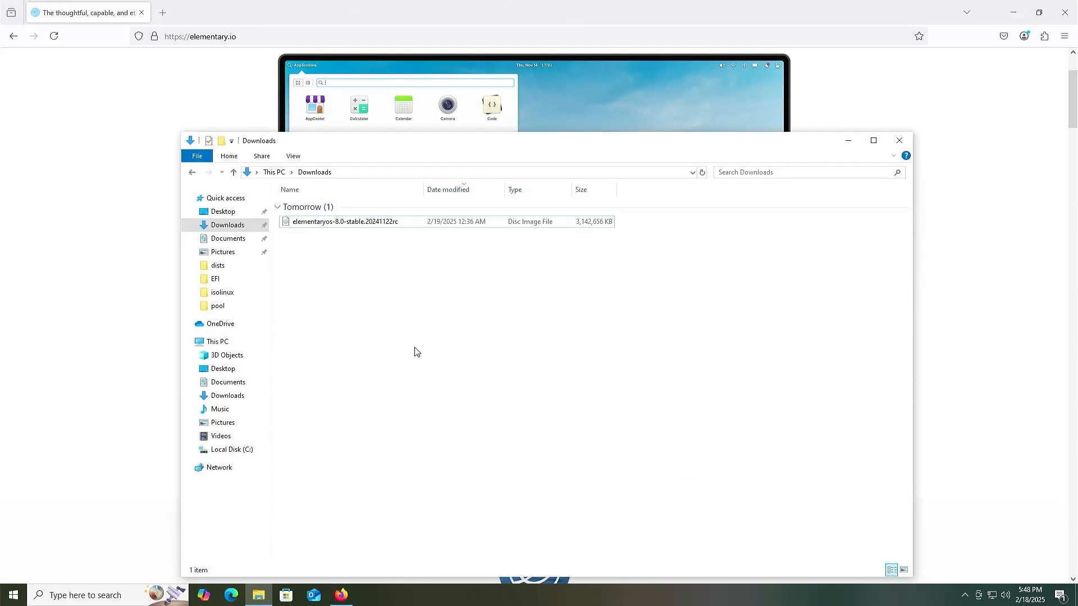
Step: Mount the downloaded elementary OS ISO from Downloads as a DVD drive, accepting the security warning
{"action": "left_click", "coordinate": [361, 222]}
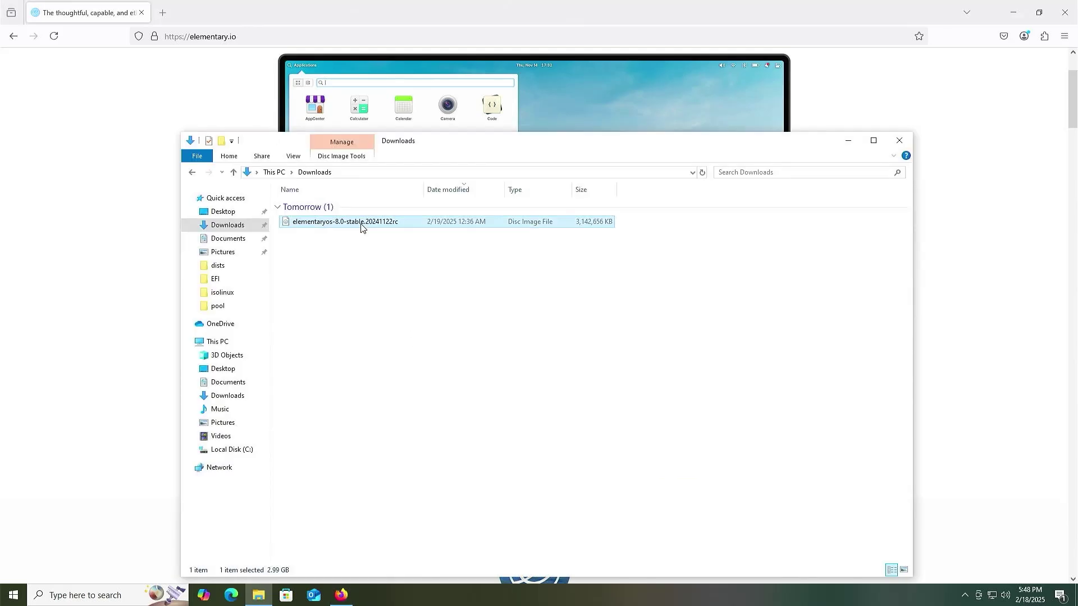
{"action": "right_click", "coordinate": [331, 228]}
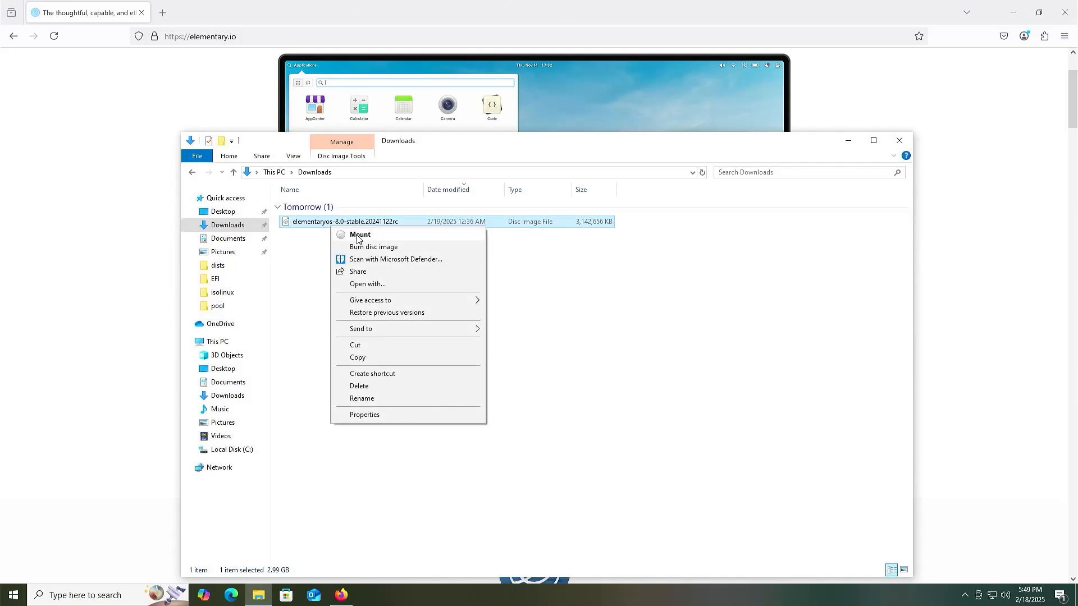
{"action": "left_click", "coordinate": [360, 234]}
{"action": "left_click", "coordinate": [578, 310]}
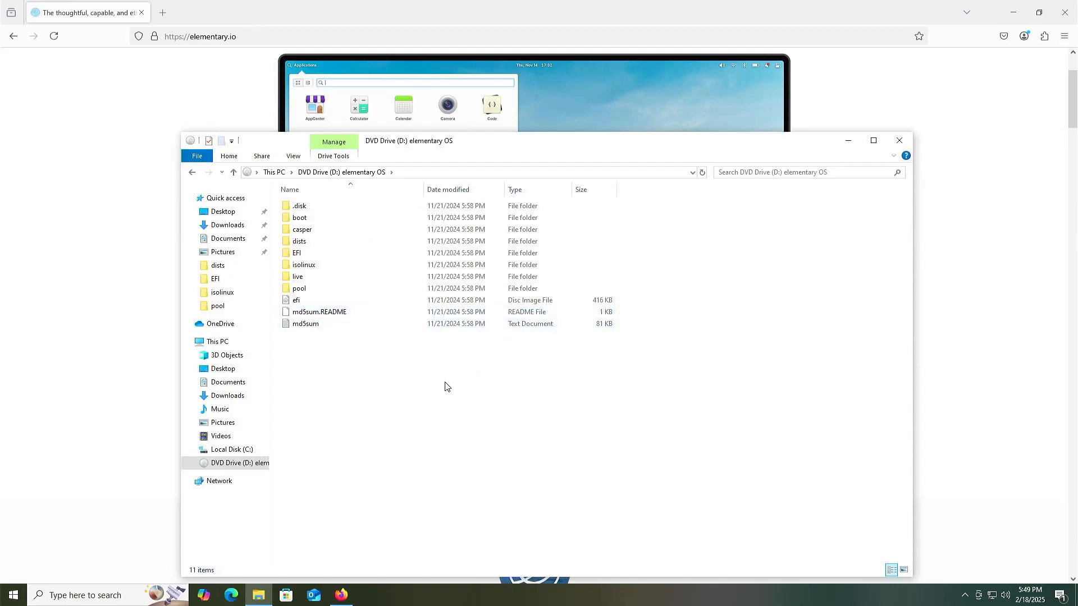
Step: Launch Disk Management from Windows search and select the C: partition on Disk 0
{"action": "key", "text": "super"}
{"action": "type", "text": "disk mana"}
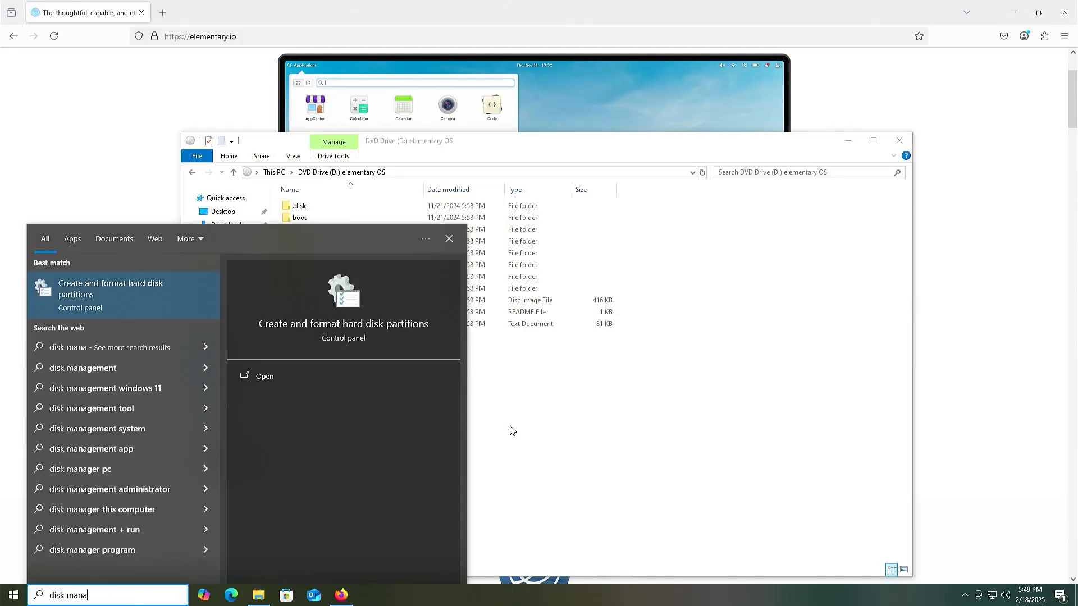
{"action": "key", "text": "Return"}
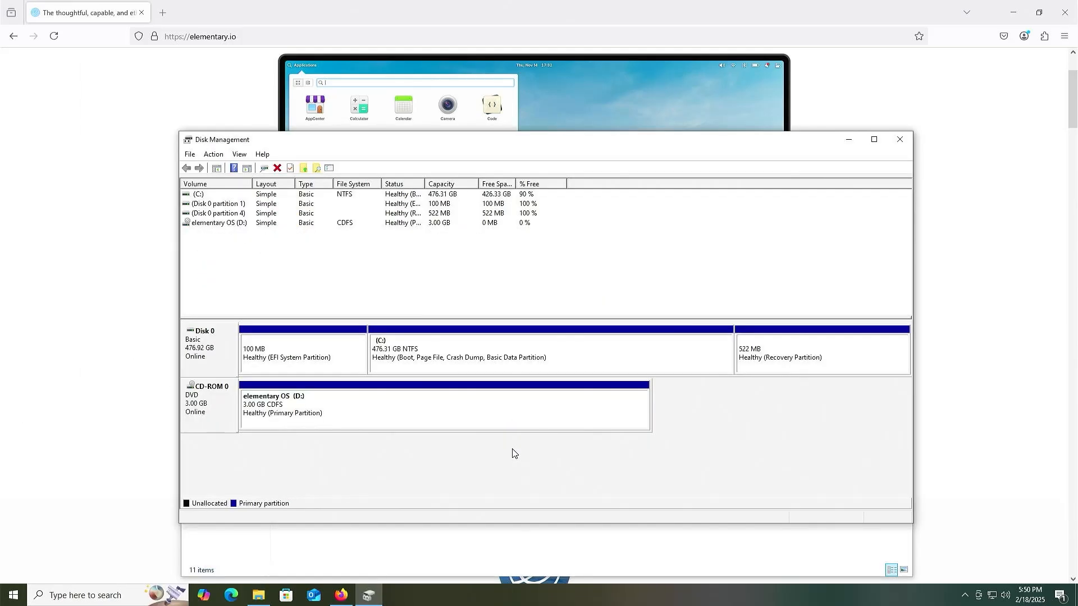
{"action": "left_click", "coordinate": [439, 362]}
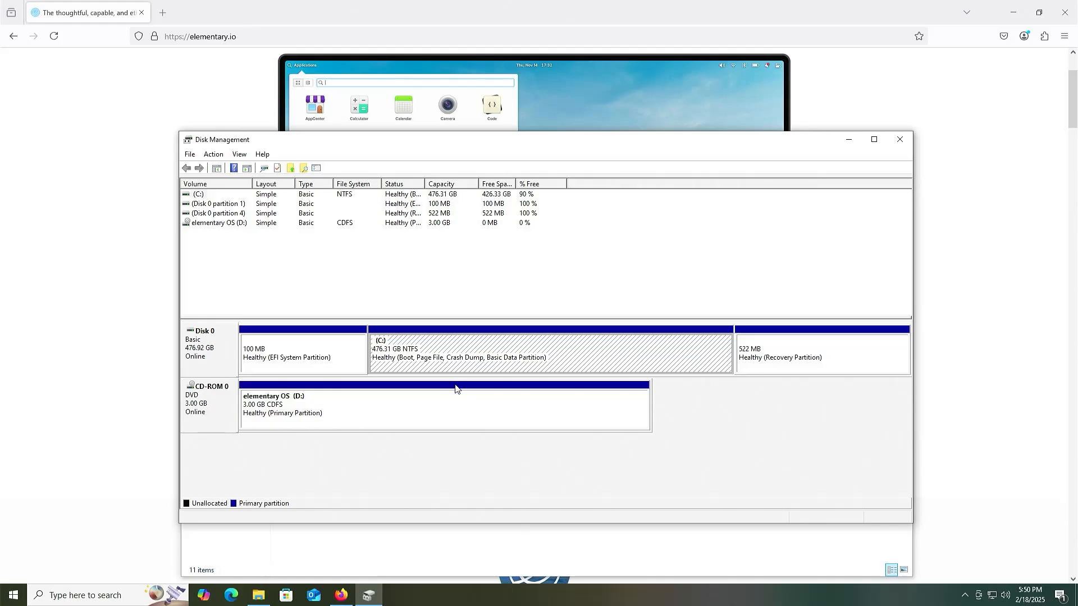
{"action": "left_click", "coordinate": [469, 413]}
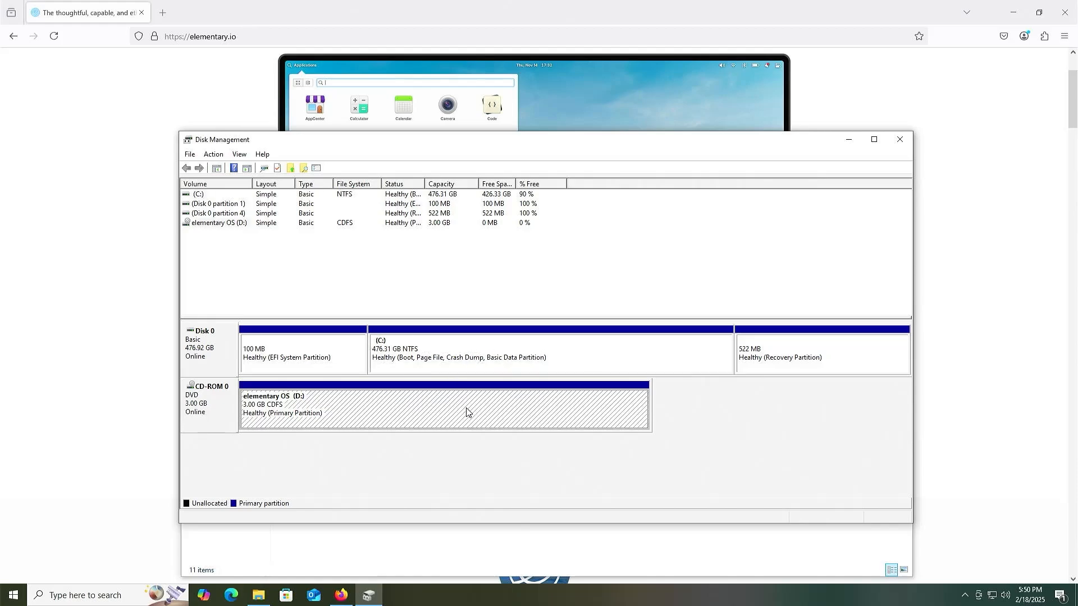
{"action": "left_click", "coordinate": [466, 372]}
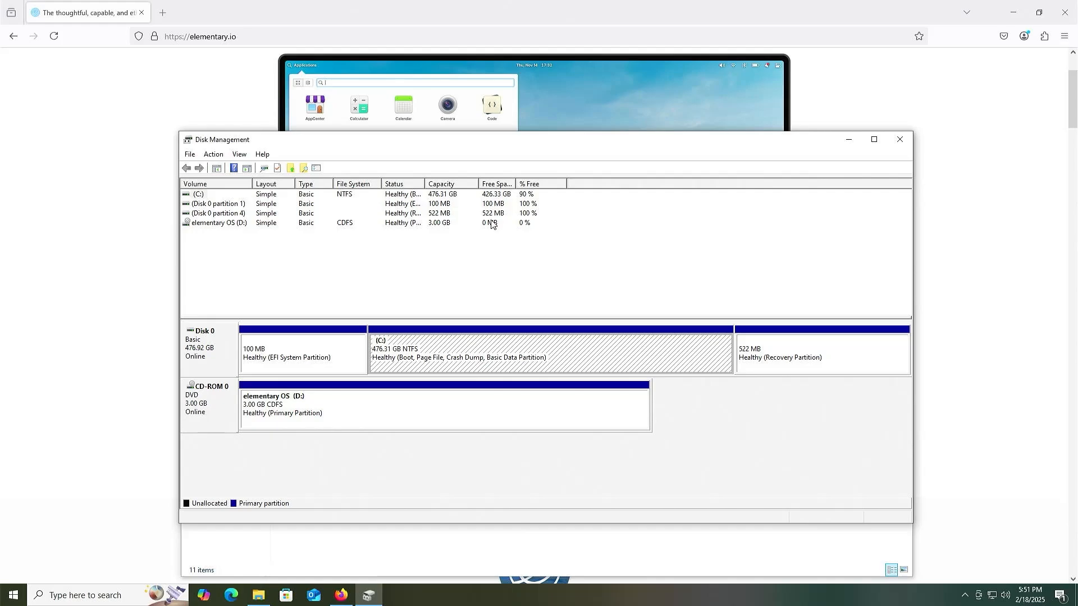
Step: Shrink the C: volume by 103200 MB, leaving a 100.78 GB unallocated region
{"action": "right_click", "coordinate": [512, 353]}
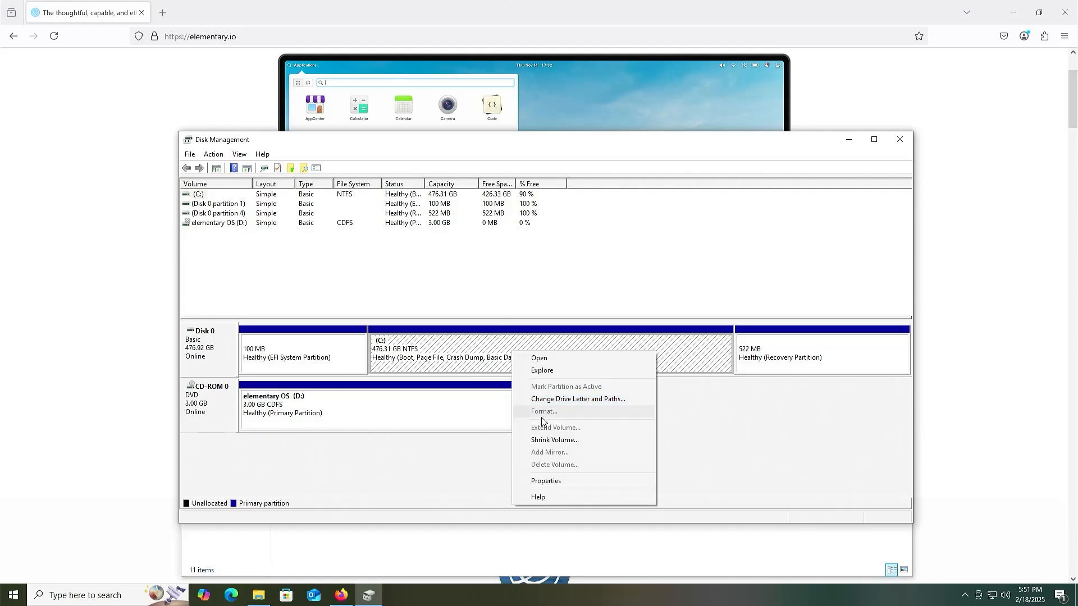
{"action": "left_click", "coordinate": [554, 440]}
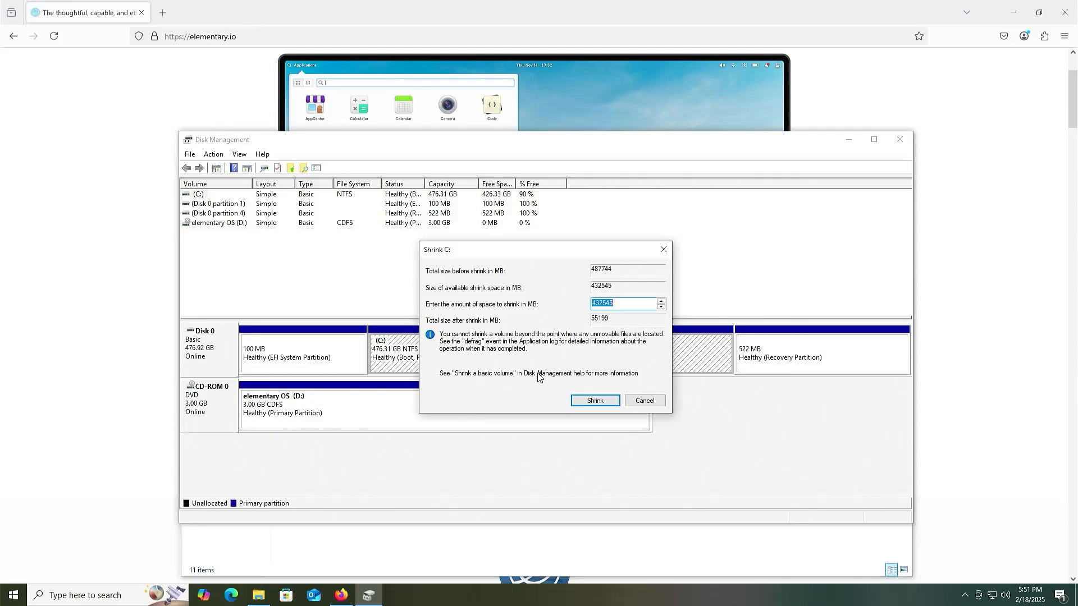
{"action": "type", "text": "103200"}
{"action": "left_click", "coordinate": [595, 399]}
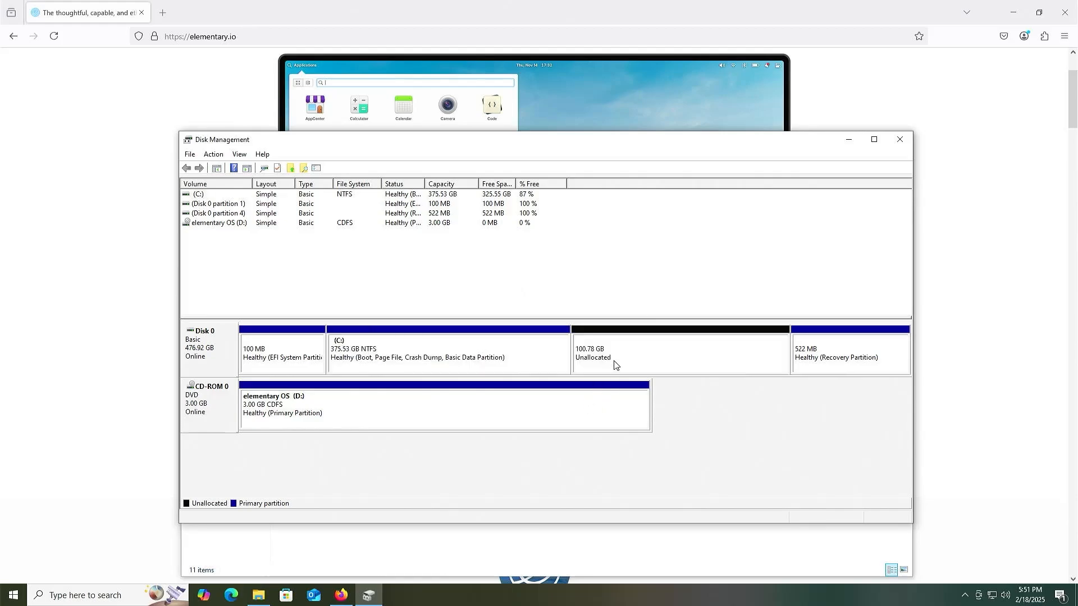
{"action": "left_click", "coordinate": [615, 364]}
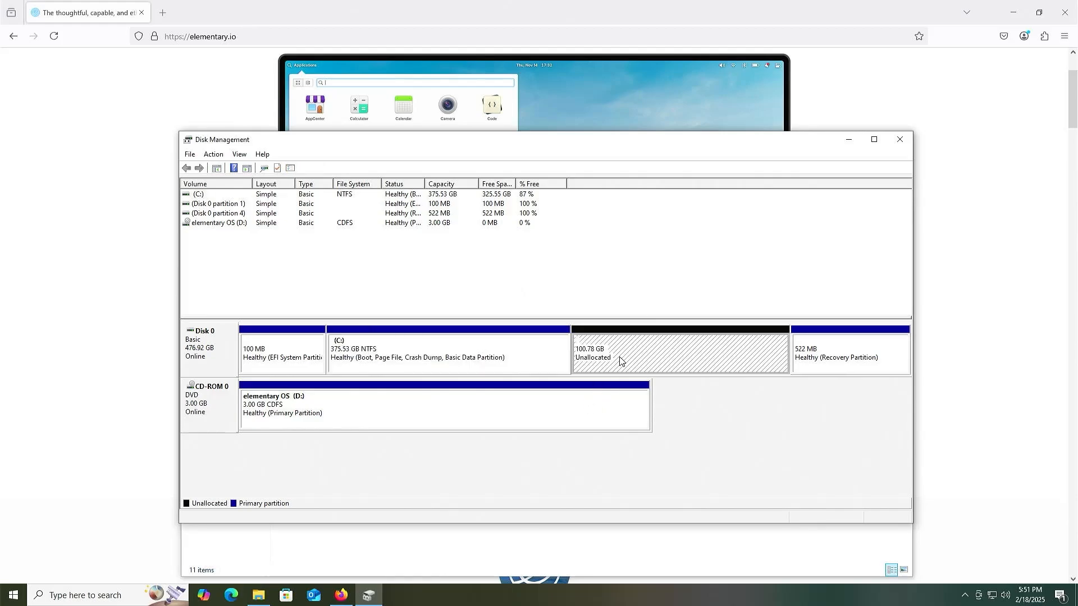
Step: Start a new simple volume of 3200 MB on the unallocated space with drive letter F
{"action": "right_click", "coordinate": [621, 361]}
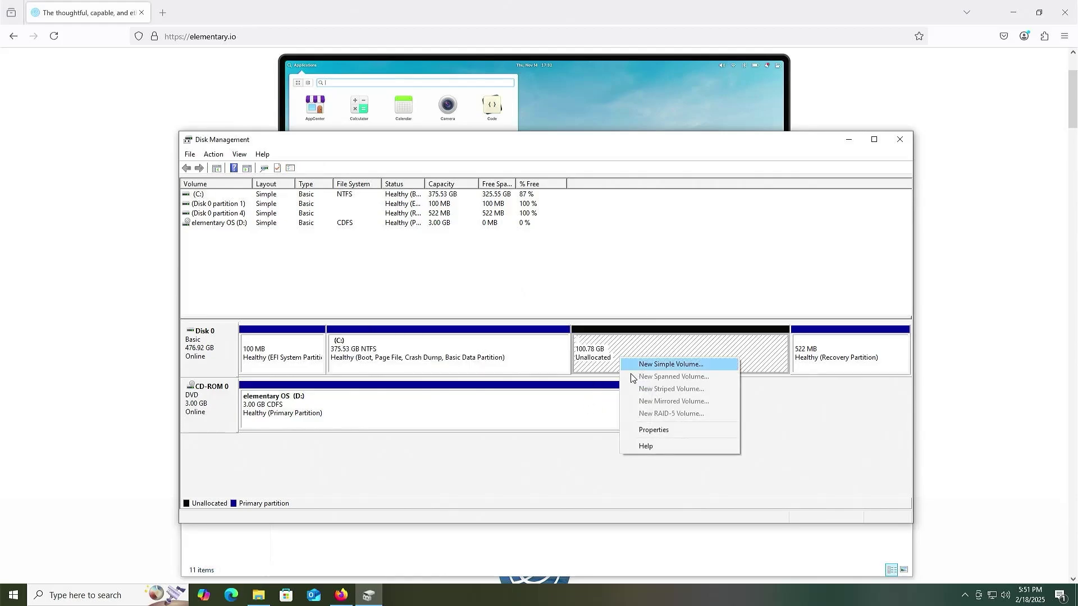
{"action": "left_click", "coordinate": [670, 364]}
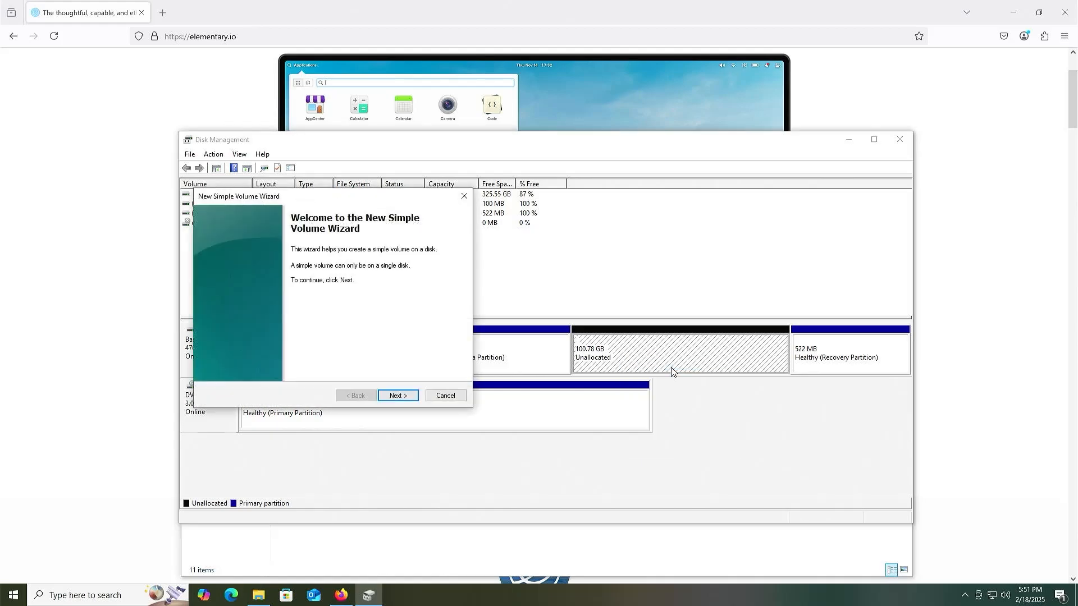
{"action": "left_click", "coordinate": [397, 395]}
{"action": "key", "text": "BackSpace"}
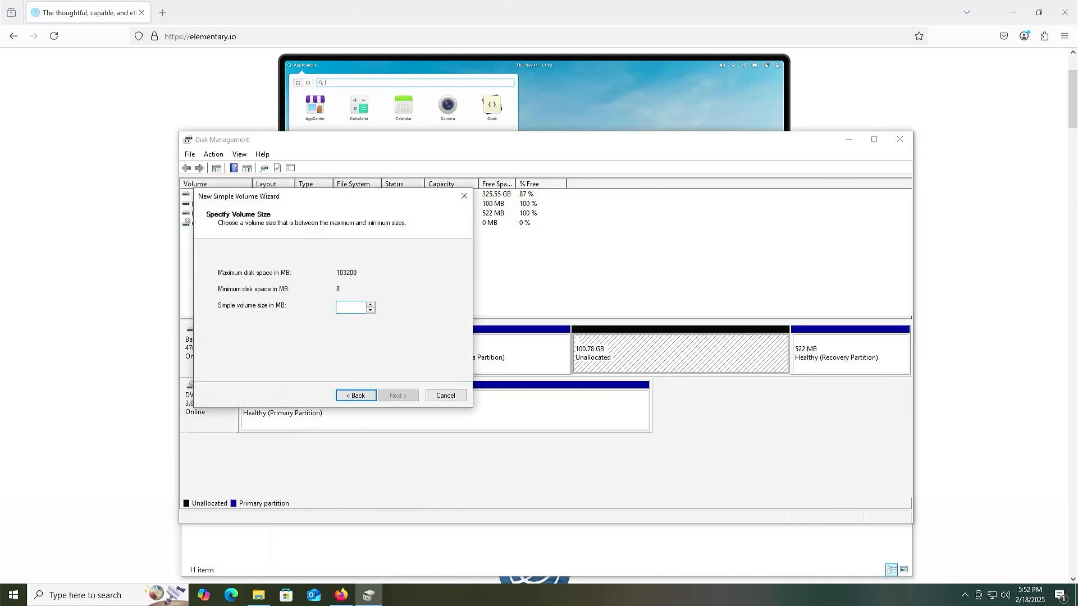
{"action": "type", "text": "3200"}
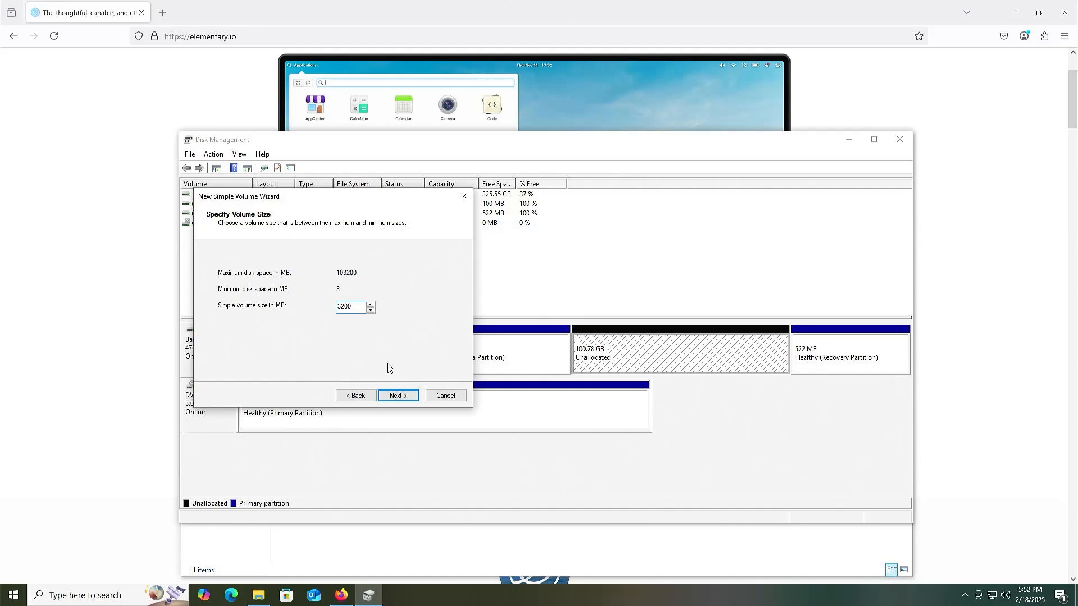
{"action": "left_click", "coordinate": [405, 398]}
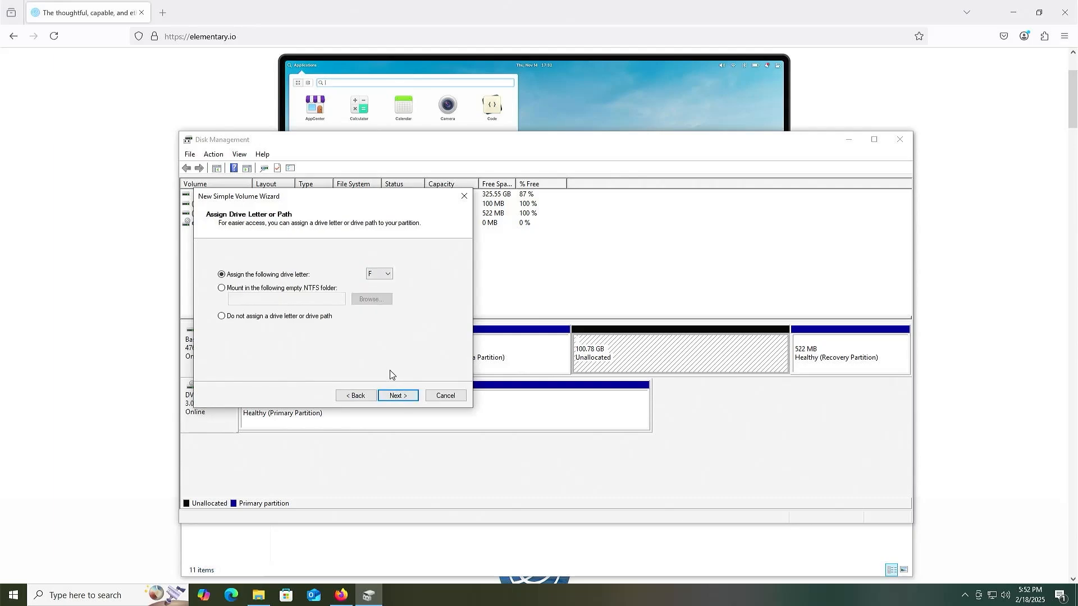
{"action": "left_click", "coordinate": [399, 398]}
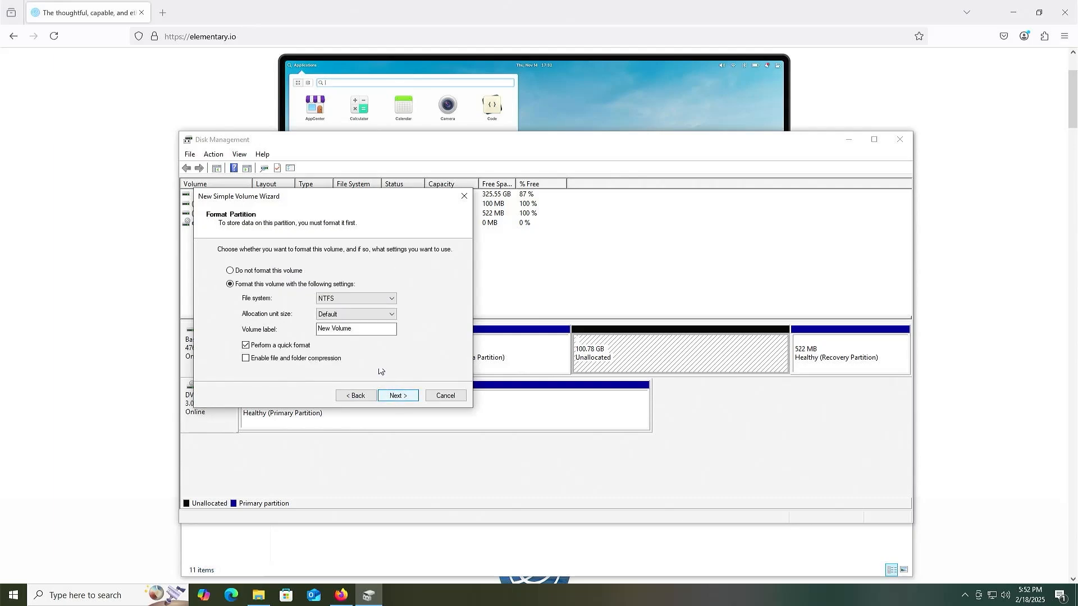
Step: Label the volume ELEM_ISO, format it as FAT32 and finish creating it
{"action": "left_click_drag", "start_coordinate": [365, 330], "coordinate": [261, 306]}
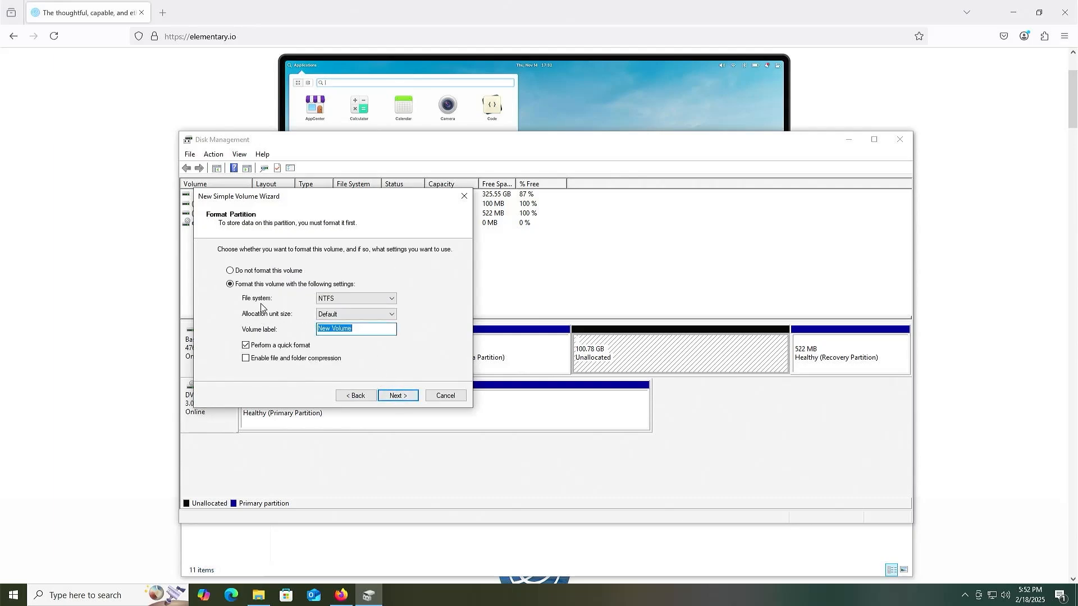
{"action": "type", "text": "ELEM_I"}
{"action": "type", "text": "SO"}
{"action": "key", "text": "shift+Tab"}
{"action": "key", "text": "shift+Tab"}
{"action": "key", "text": "Up"}
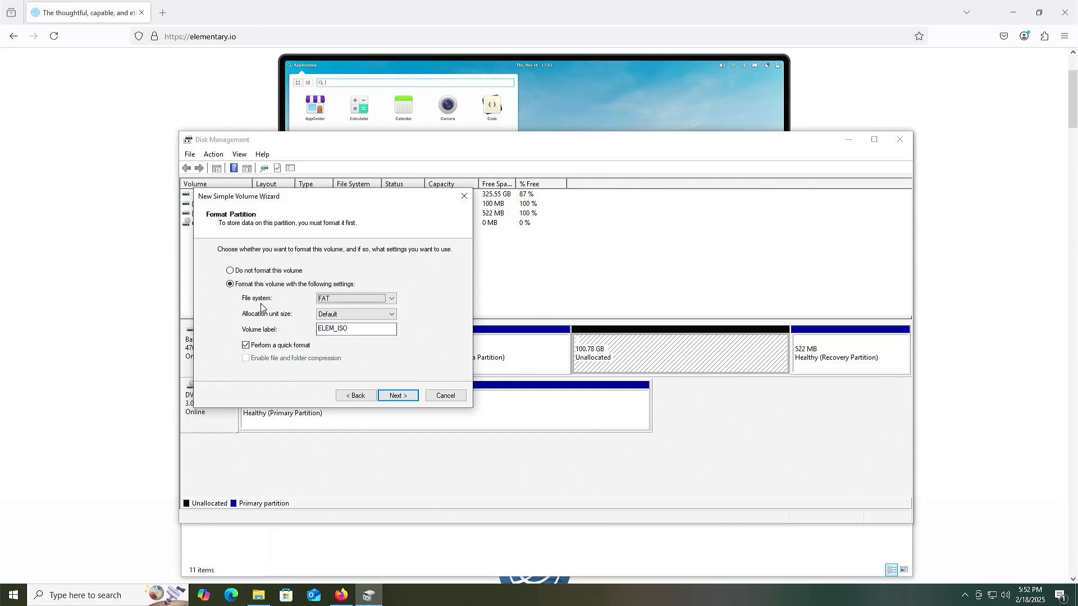
{"action": "key", "text": "Down"}
{"action": "left_click", "coordinate": [398, 395]}
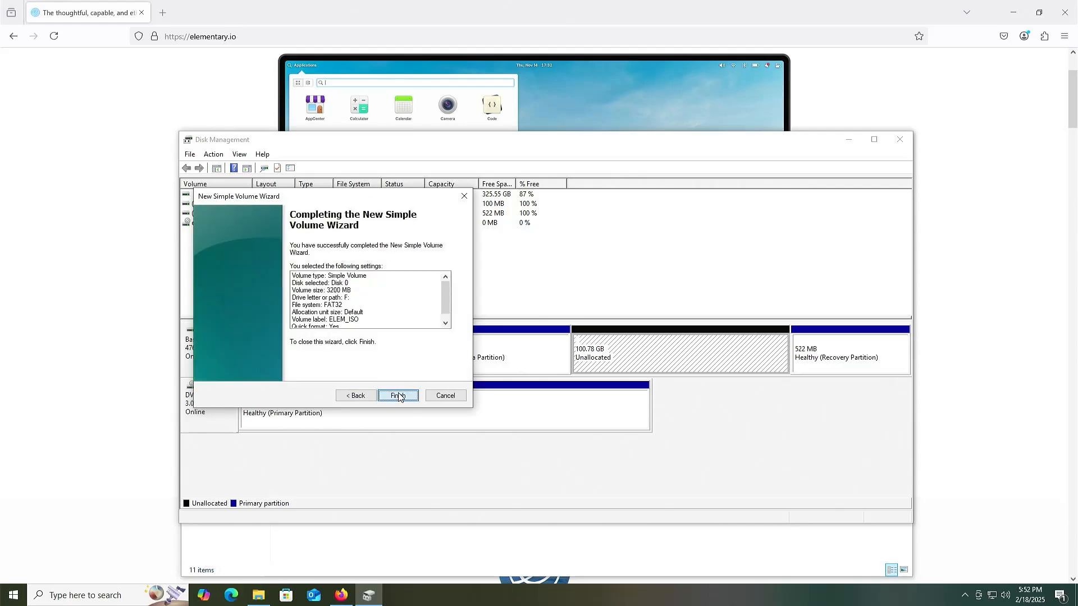
{"action": "left_click", "coordinate": [397, 396]}
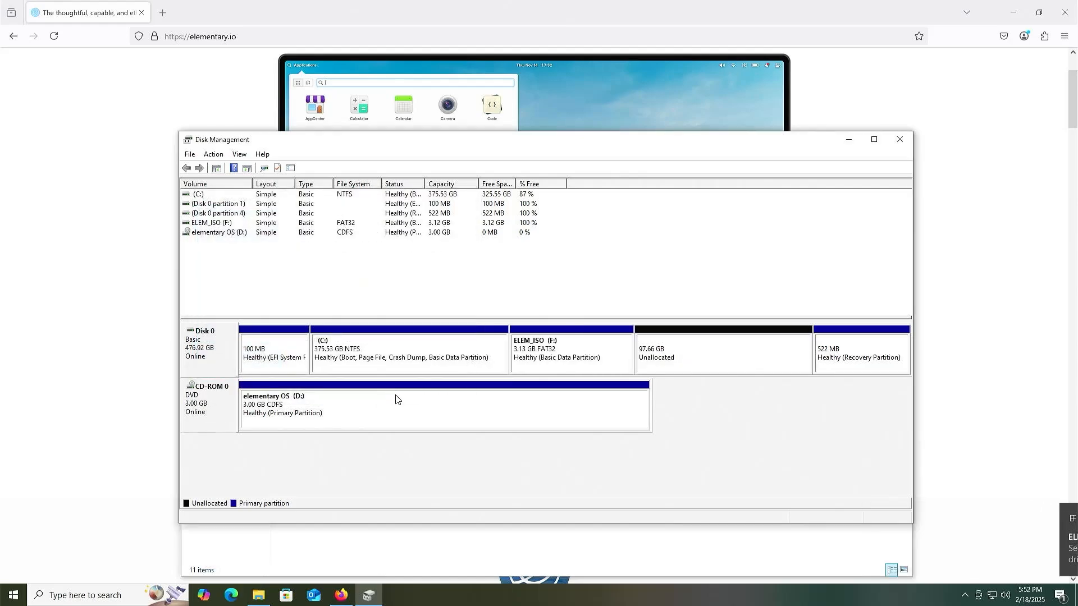
Step: Copy all files and folders from the elementary OS drive D: onto ELEM_ISO (F:), then return to Disk Management
{"action": "left_click", "coordinate": [258, 595]}
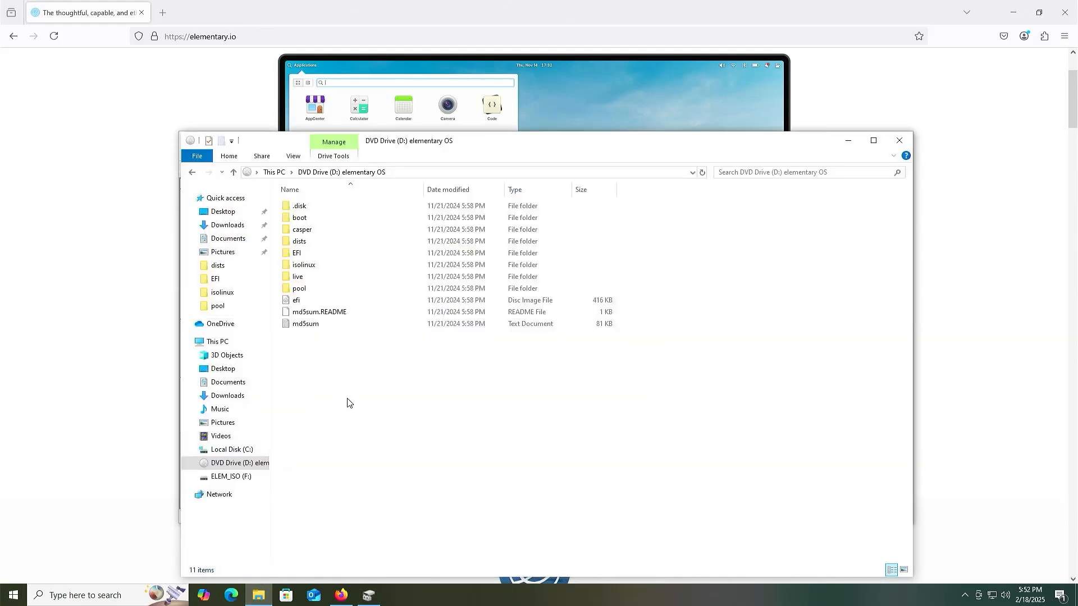
{"action": "key", "text": "ctrl+a"}
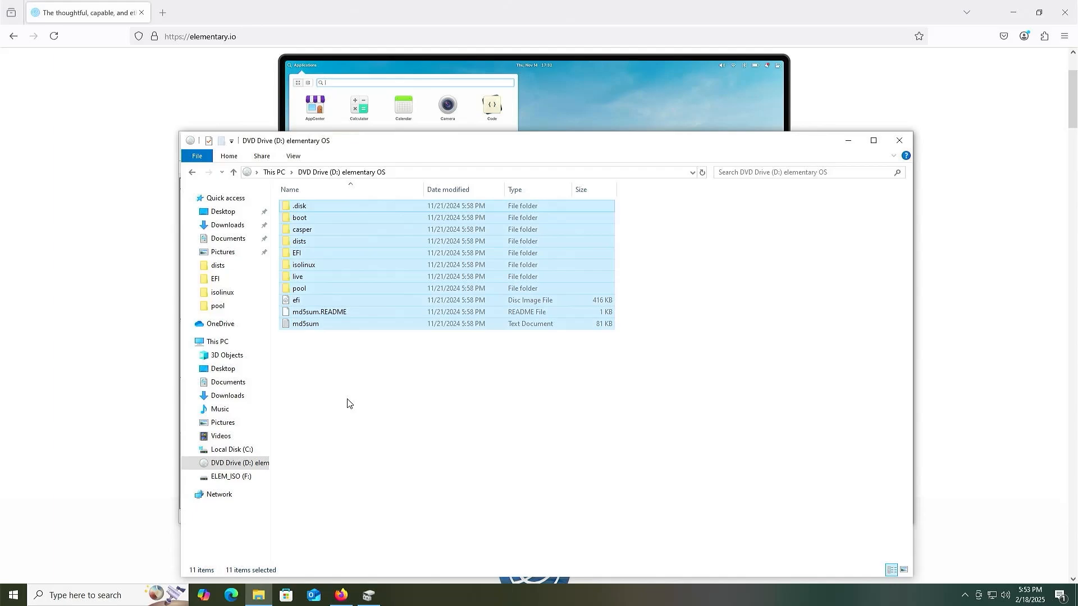
{"action": "left_click", "coordinate": [231, 477]}
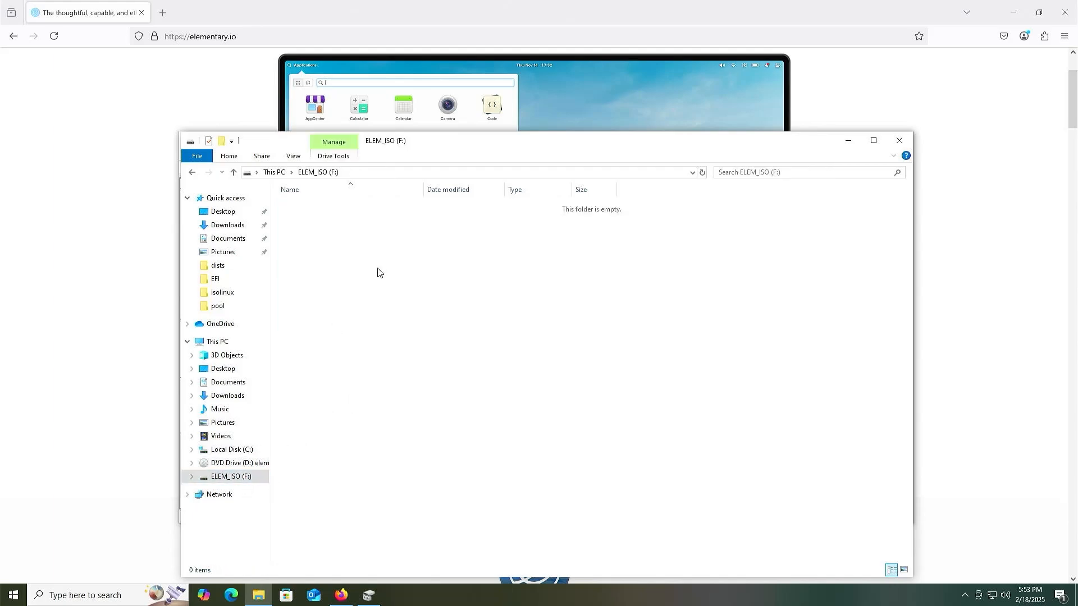
{"action": "key", "text": "ctrl+v"}
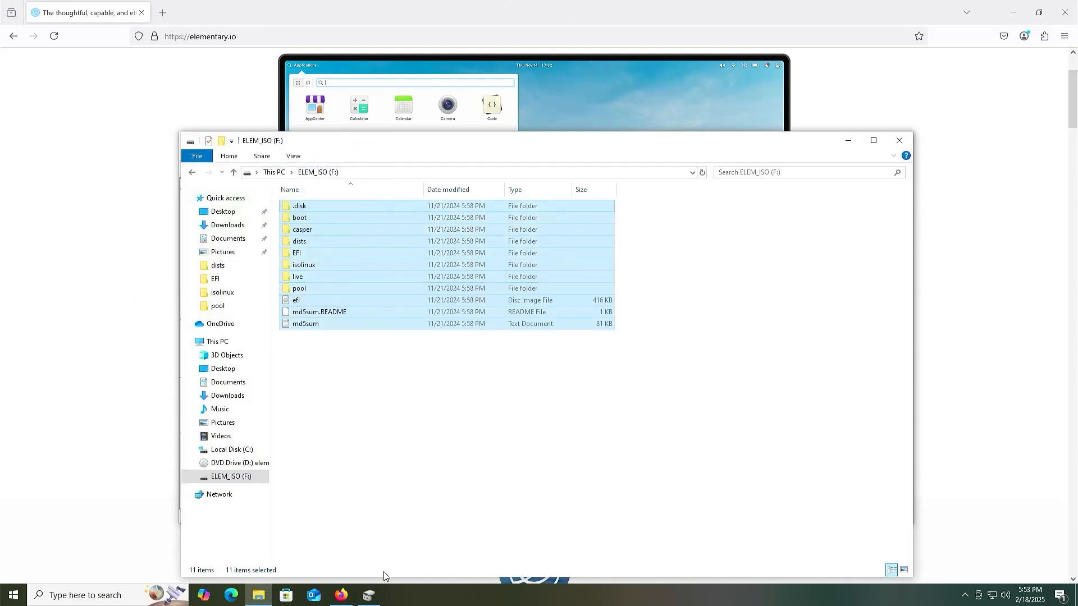
{"action": "left_click", "coordinate": [369, 595]}
{"action": "left_click", "coordinate": [524, 362]}
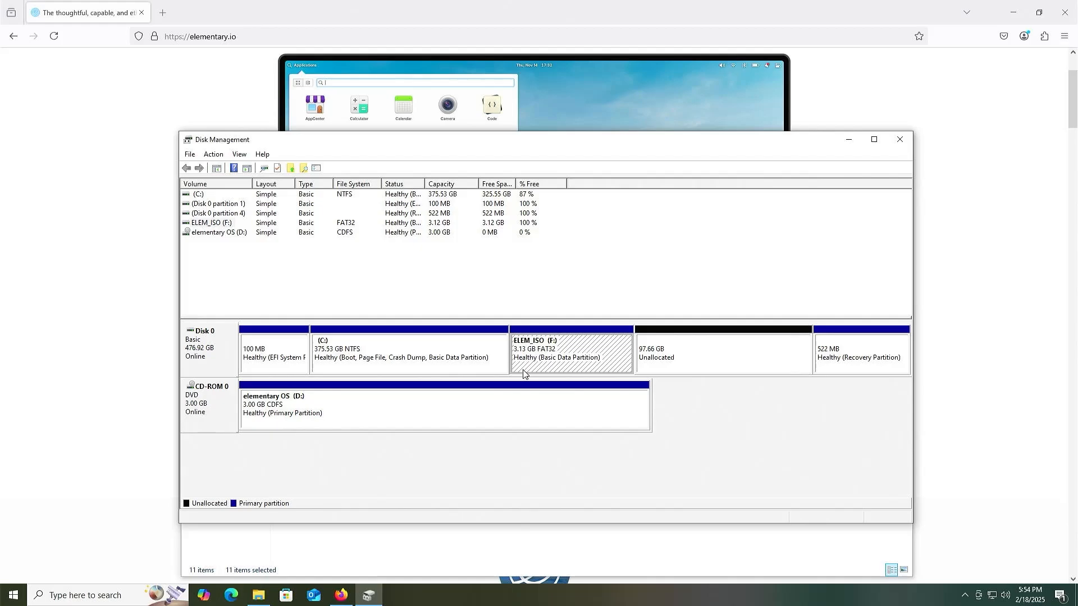
Step: Launch diskpart as administrator and allow it to make changes
{"action": "key", "text": "super"}
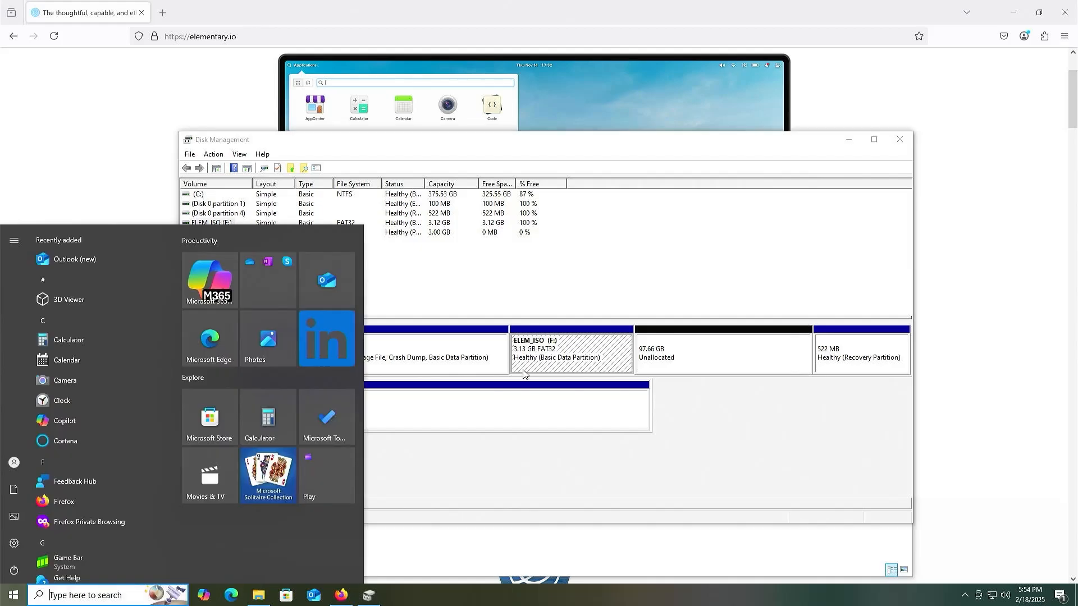
{"action": "type", "text": "diskpart"}
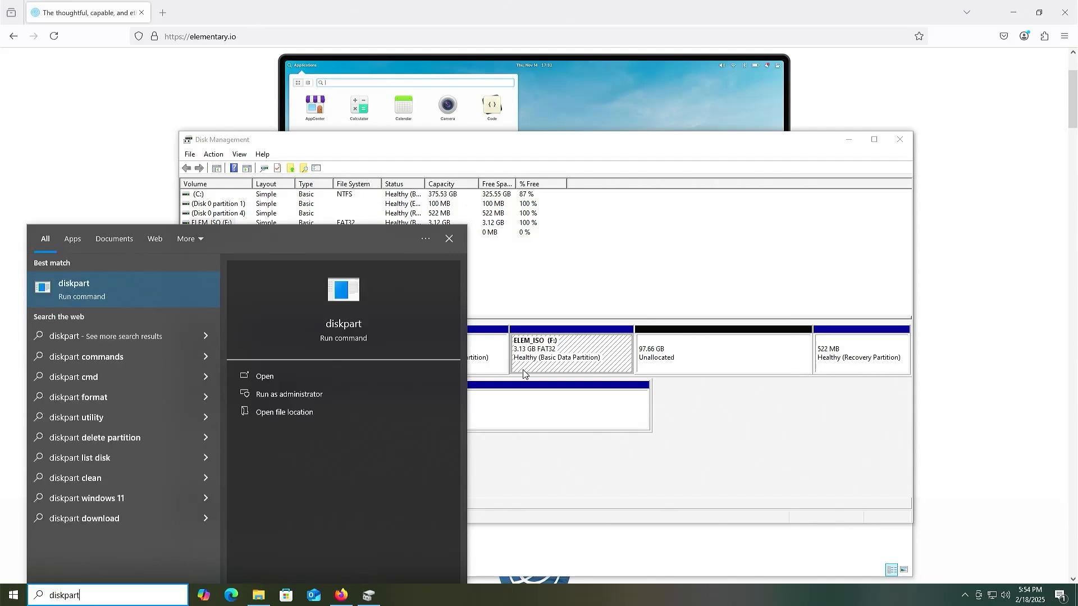
{"action": "key", "text": "Right"}
{"action": "key", "text": "Down"}
{"action": "key", "text": "Return"}
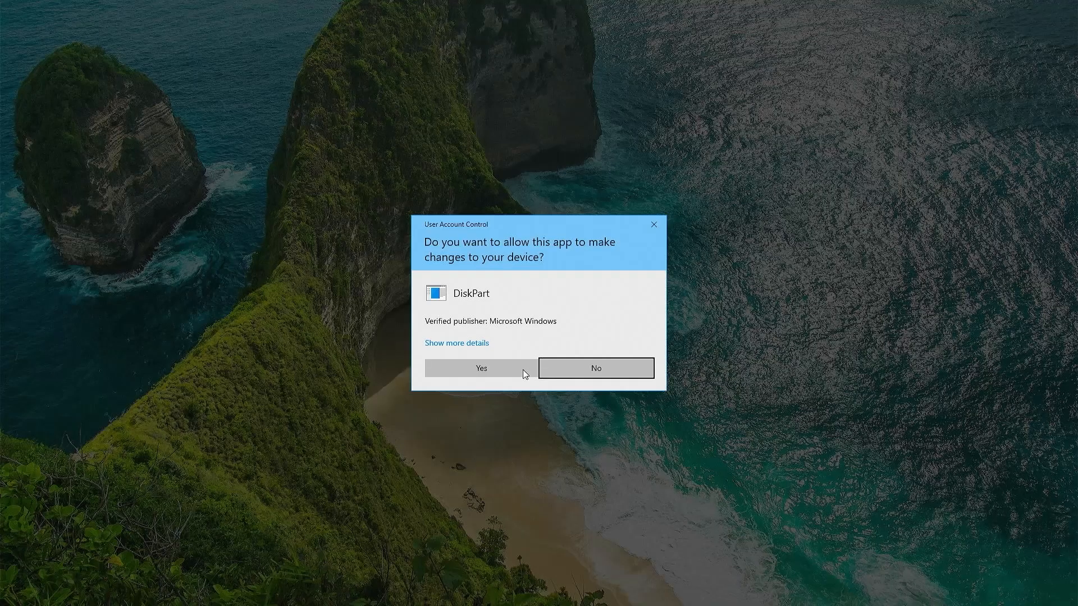
{"action": "left_click", "coordinate": [525, 373]}
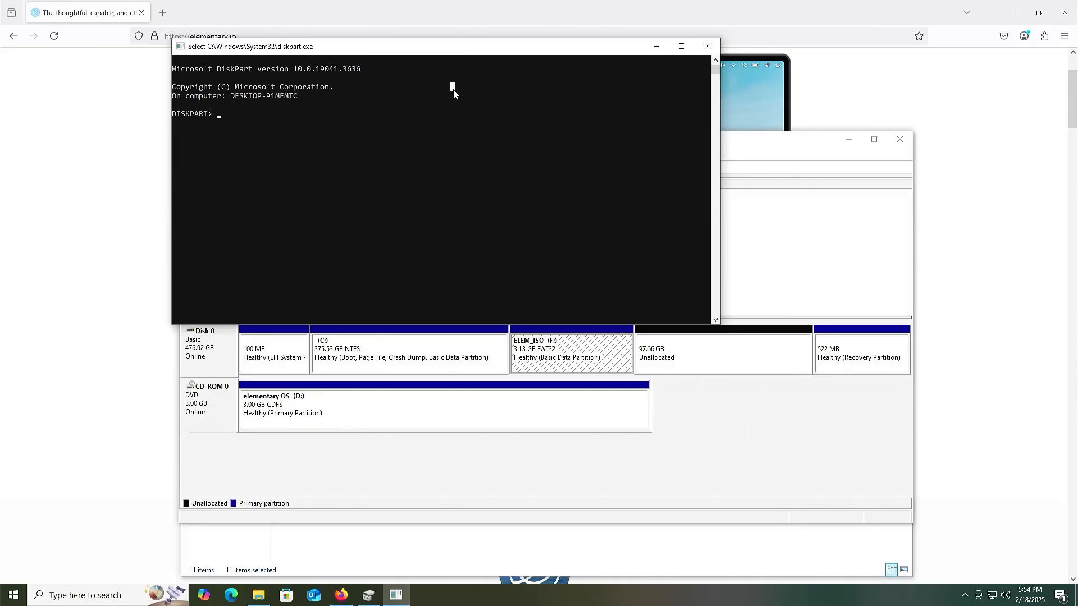
{"action": "type", "text": "list disk"}
Step: In DiskPart, list disks, select disk 0, list partitions, select partition 5 and show set id help
{"action": "key", "text": "Return"}
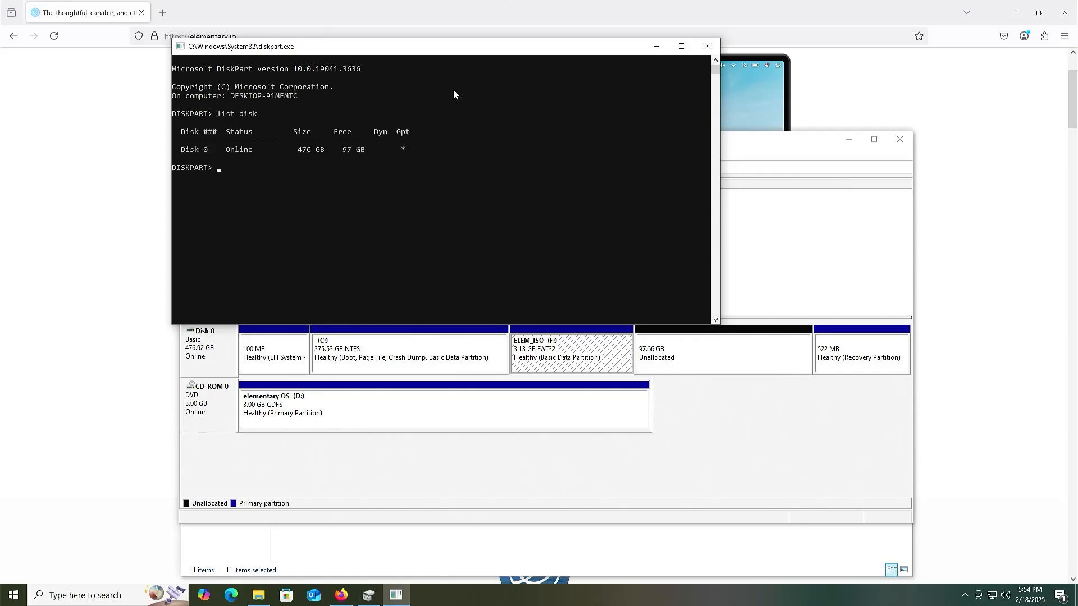
{"action": "type", "text": "sel disk 0"}
{"action": "key", "text": "Return"}
{"action": "type", "text": "list part"}
{"action": "key", "text": "Return"}
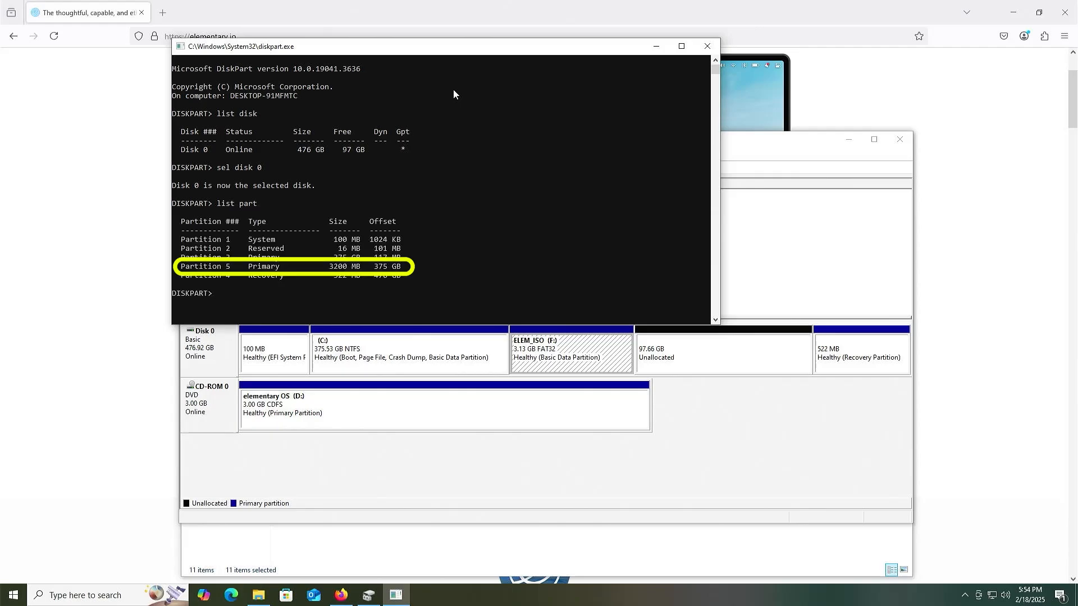
{"action": "type", "text": "sel part 5"}
{"action": "key", "text": "Return"}
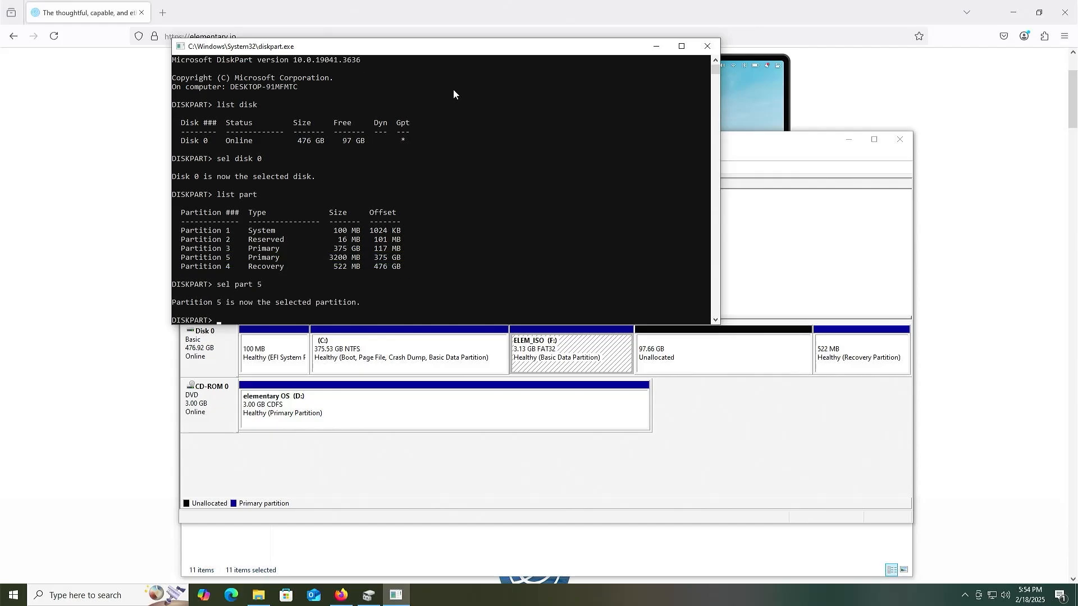
{"action": "type", "text": "help set"}
{"action": "key", "text": "Return"}
{"action": "type", "text": "set id="}
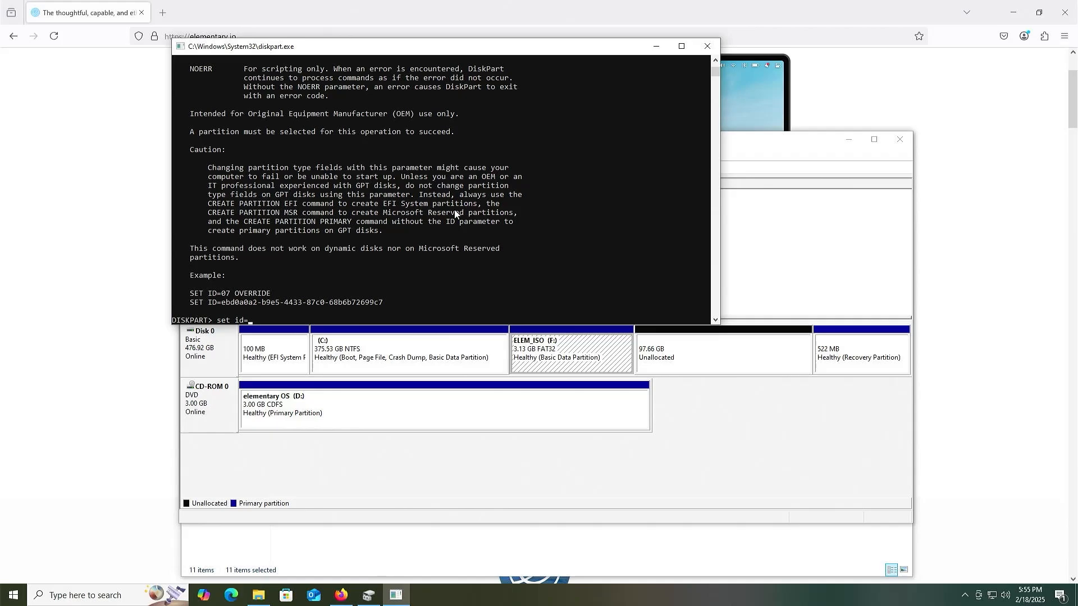
{"action": "scroll", "coordinate": [455, 212], "scroll_direction": "up", "scroll_amount": 6}
{"action": "scroll", "coordinate": [455, 213], "scroll_direction": "up", "scroll_amount": 4}
{"action": "scroll", "coordinate": [455, 213], "scroll_direction": "up", "scroll_amount": 4}
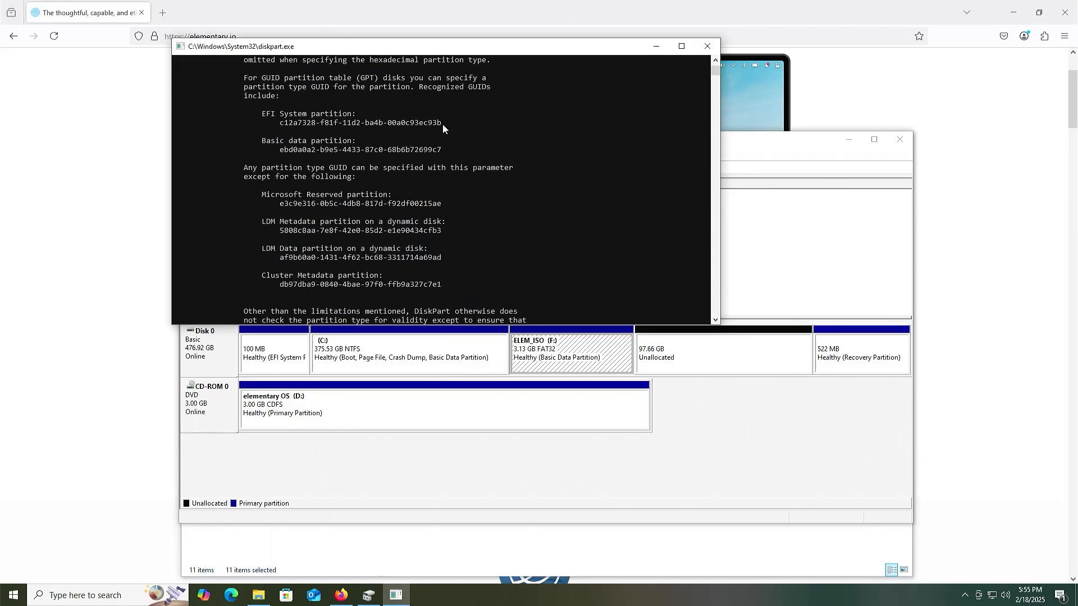
Step: Set partition 5's type to the EFI System GUID c12a7328-f81f-11d2-ba4b-00a0c93ec93b and verify it
{"action": "left_click_drag", "start_coordinate": [442, 124], "coordinate": [280, 124]}
{"action": "right_click", "coordinate": [284, 127]}
{"action": "right_click", "coordinate": [299, 133]}
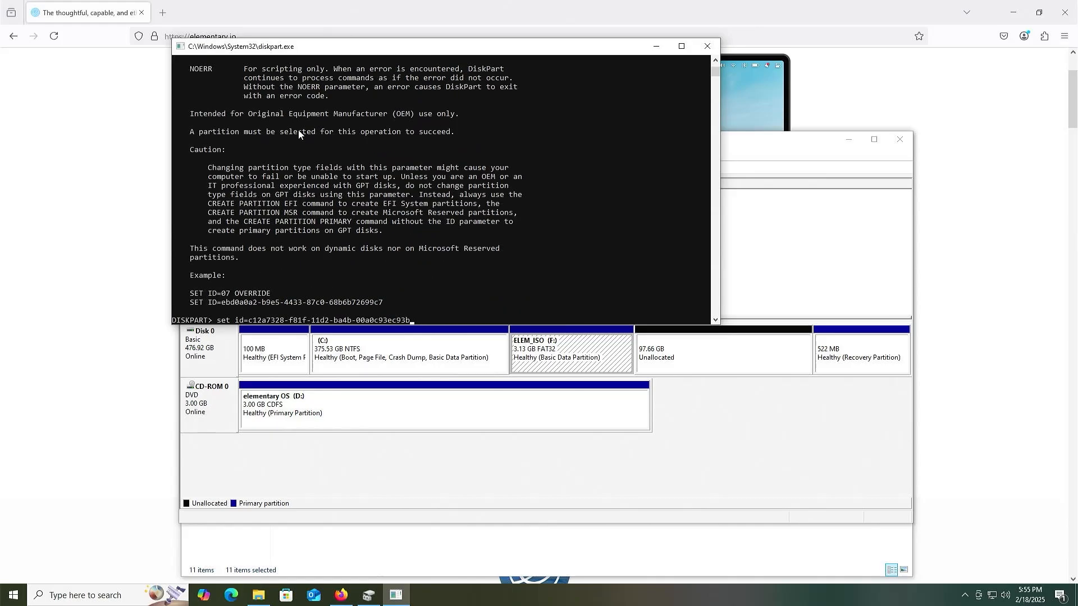
{"action": "key", "text": "Return"}
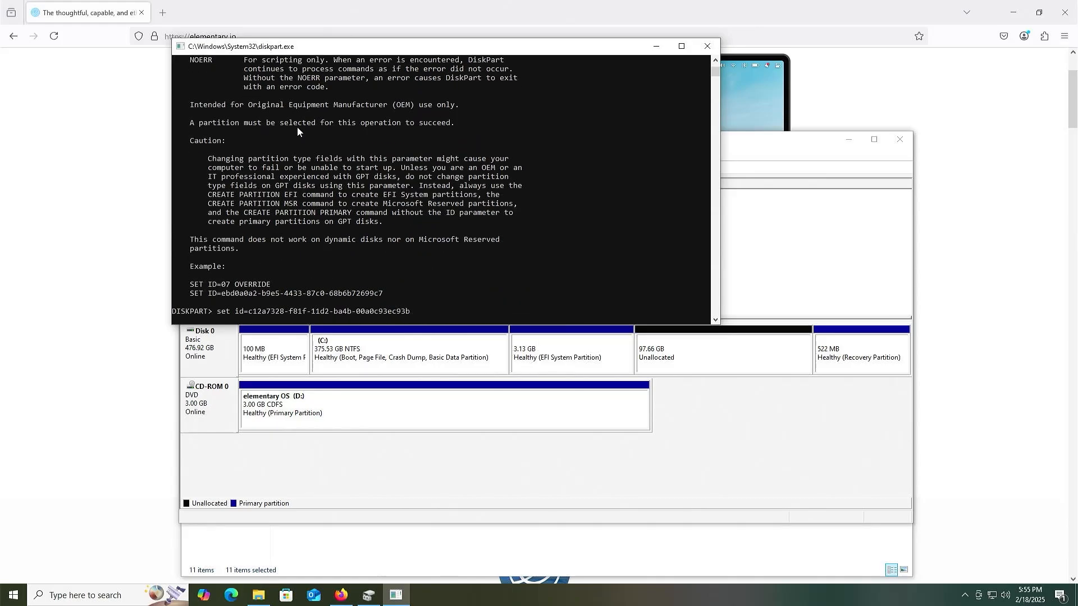
{"action": "key", "text": "Return"}
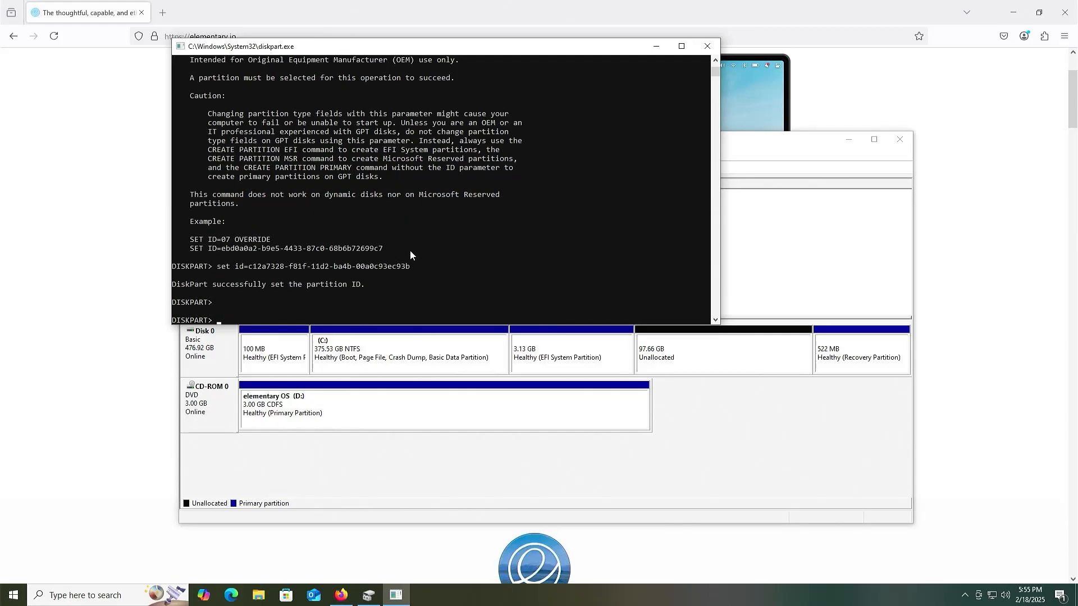
{"action": "left_click", "coordinate": [716, 411]}
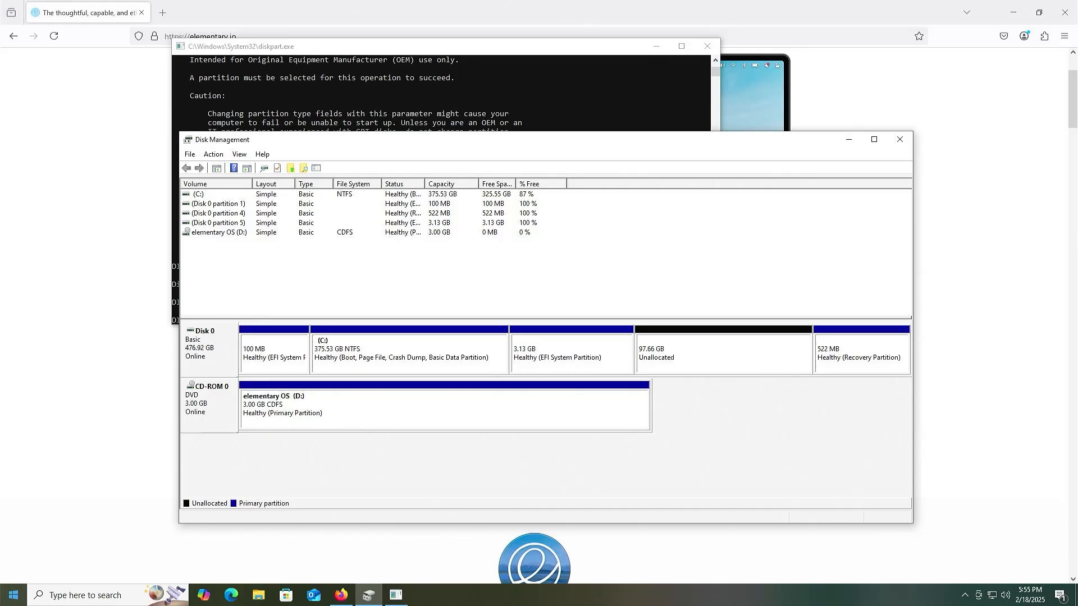
Step: Restart the computer from the Win+X quick-access menu
{"action": "right_click", "coordinate": [13, 596]}
{"action": "mouse_move", "coordinate": [120, 559]}
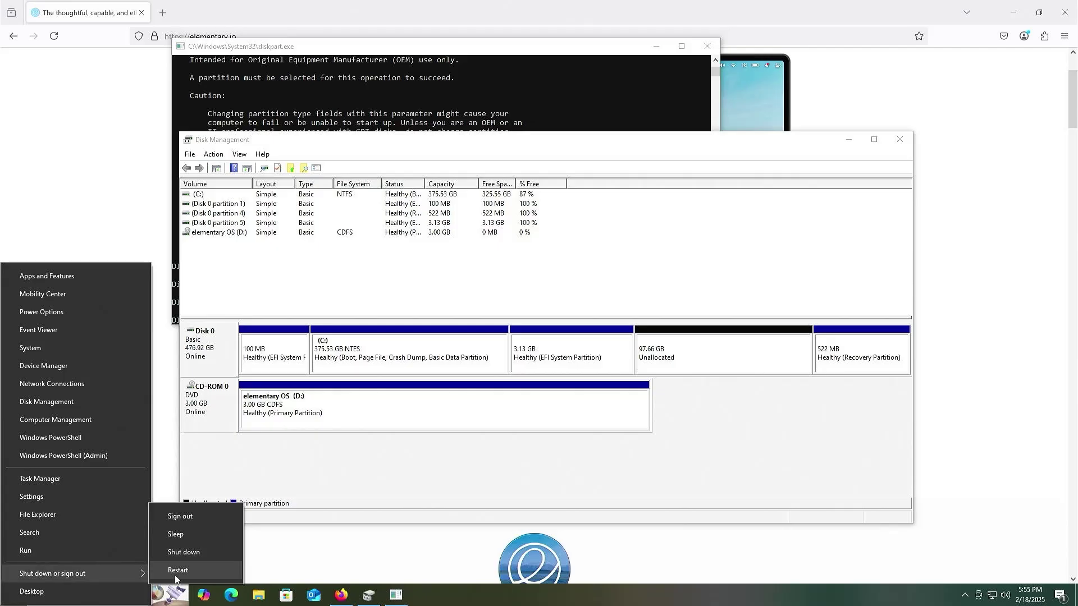
{"action": "left_click", "coordinate": [178, 571]}
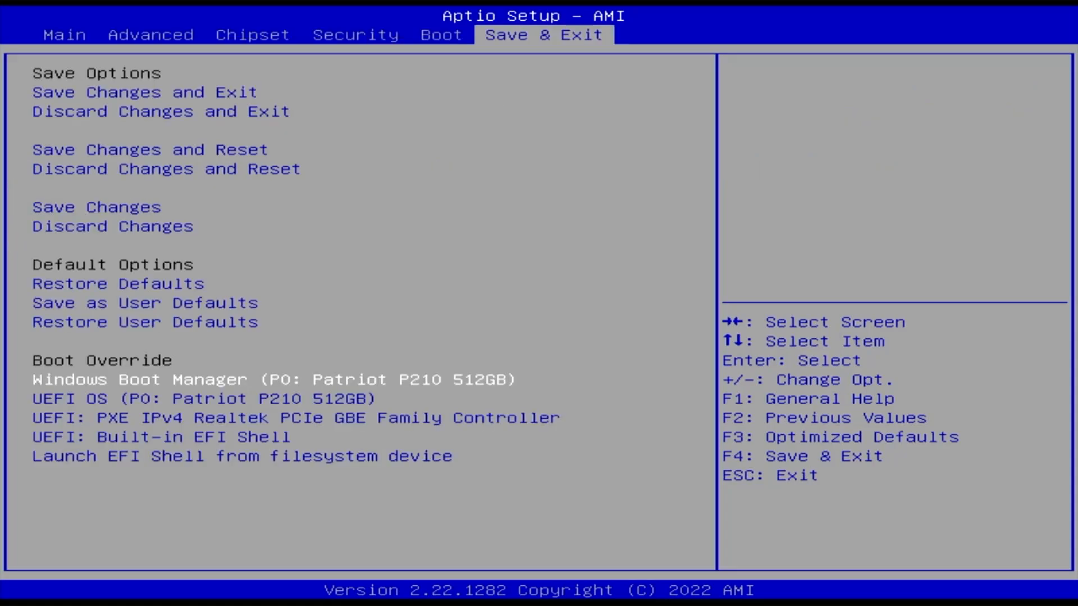
Step: Boot the UEFI OS entry from Boot Override on the Save & Exit tab
{"action": "key", "text": "Down"}
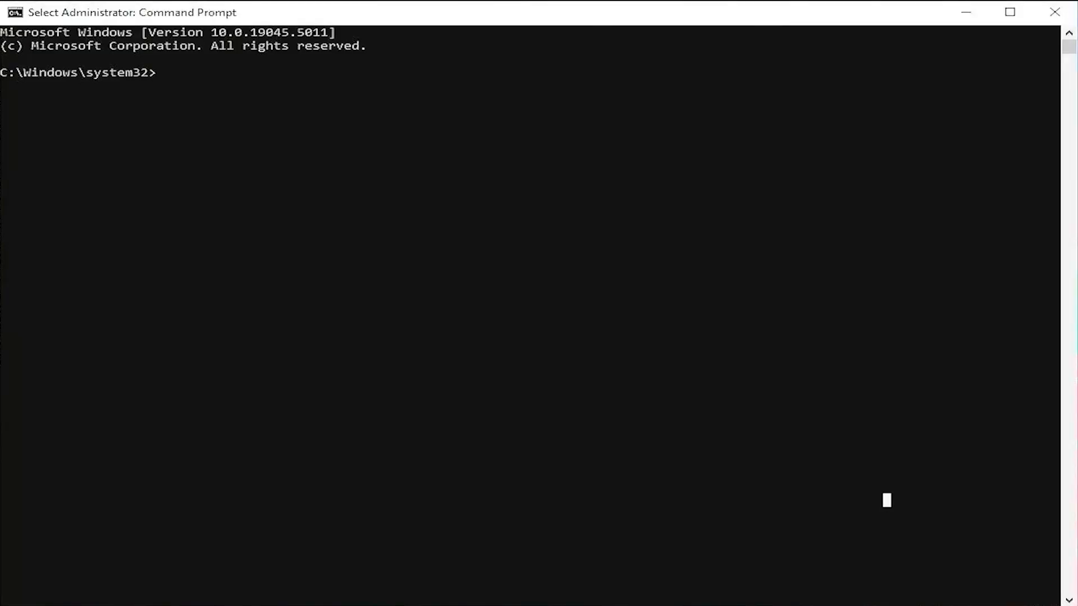
{"action": "type", "text": "bcdedit /enum firmware"}
{"action": "key", "text": "Return"}
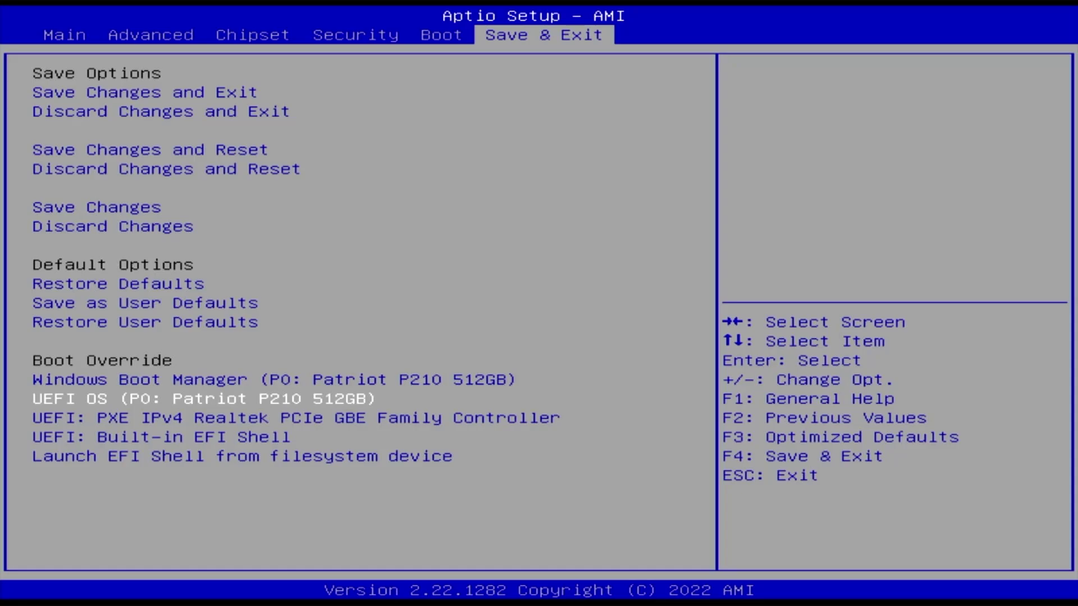
{"action": "key", "text": "Return"}
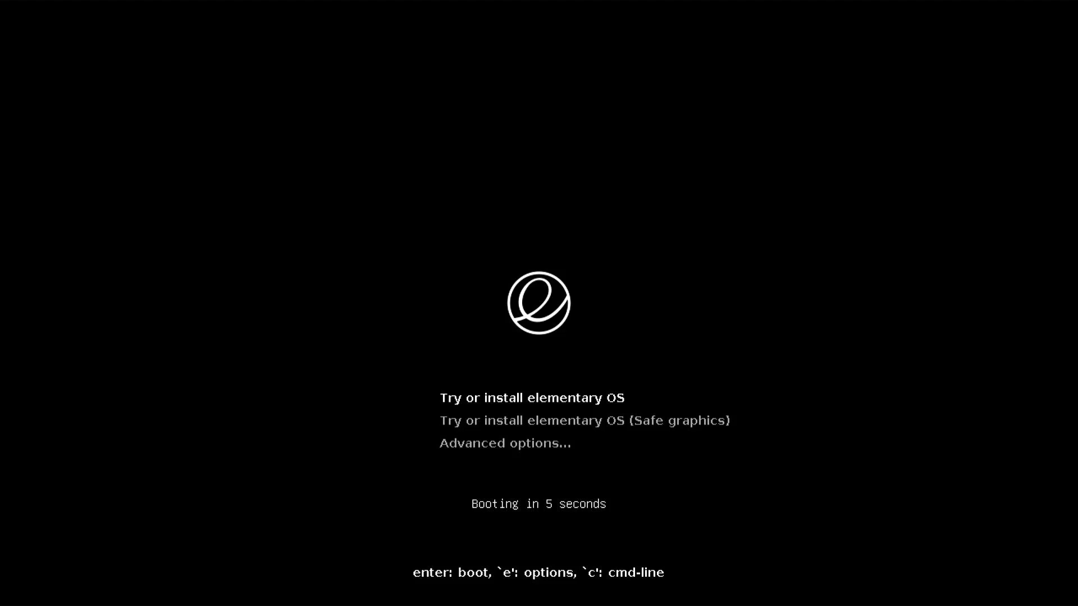
Step: Browse the GRUB entries and boot the default Try or install elementary OS entry
{"action": "key", "text": "Down"}
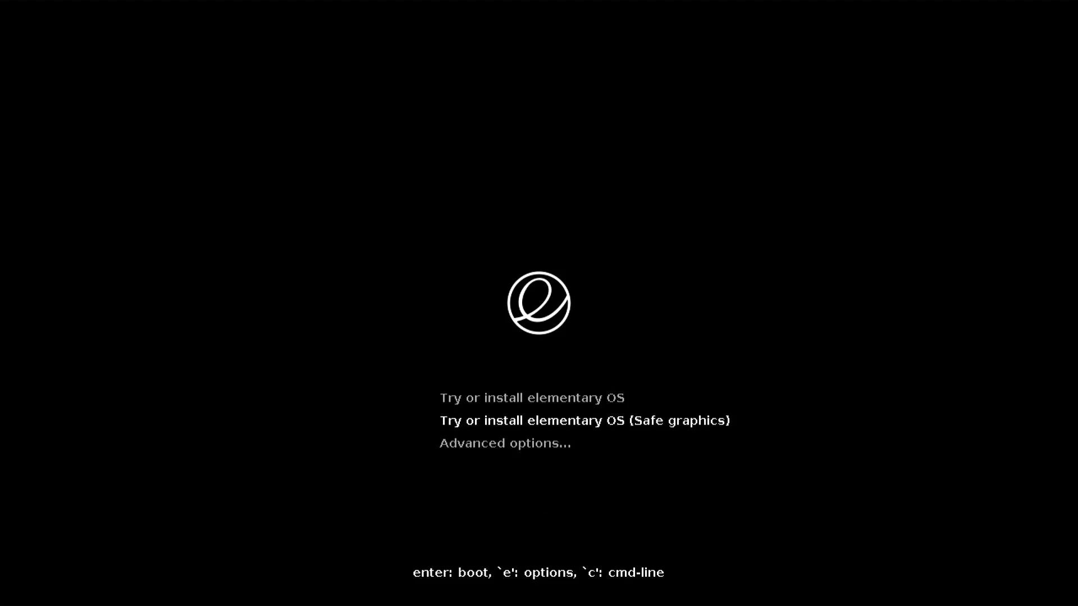
{"action": "key", "text": "Down"}
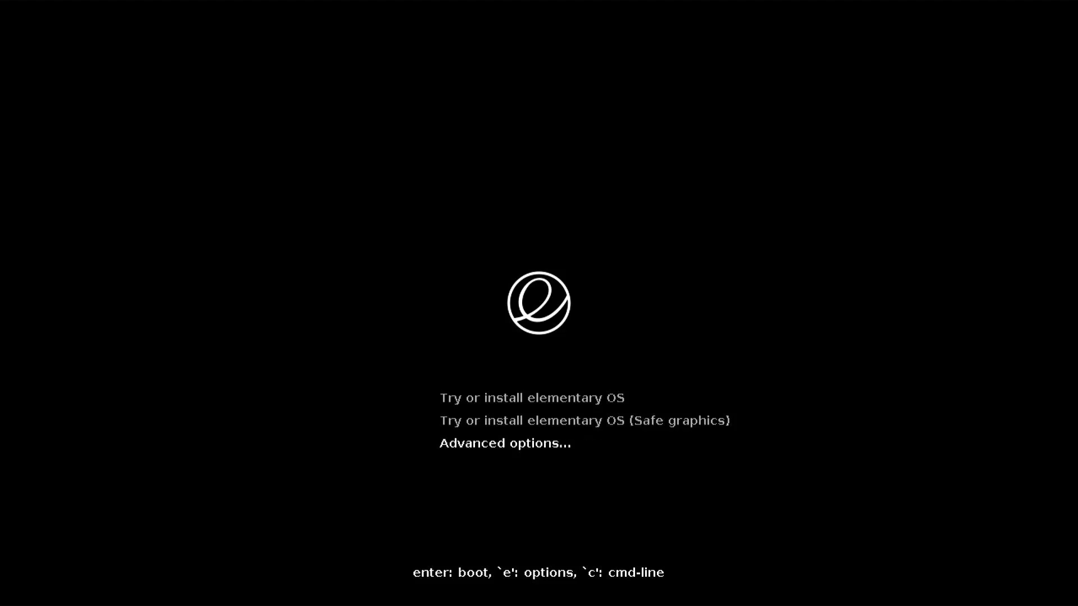
{"action": "key", "text": "Up"}
{"action": "key", "text": "Up"}
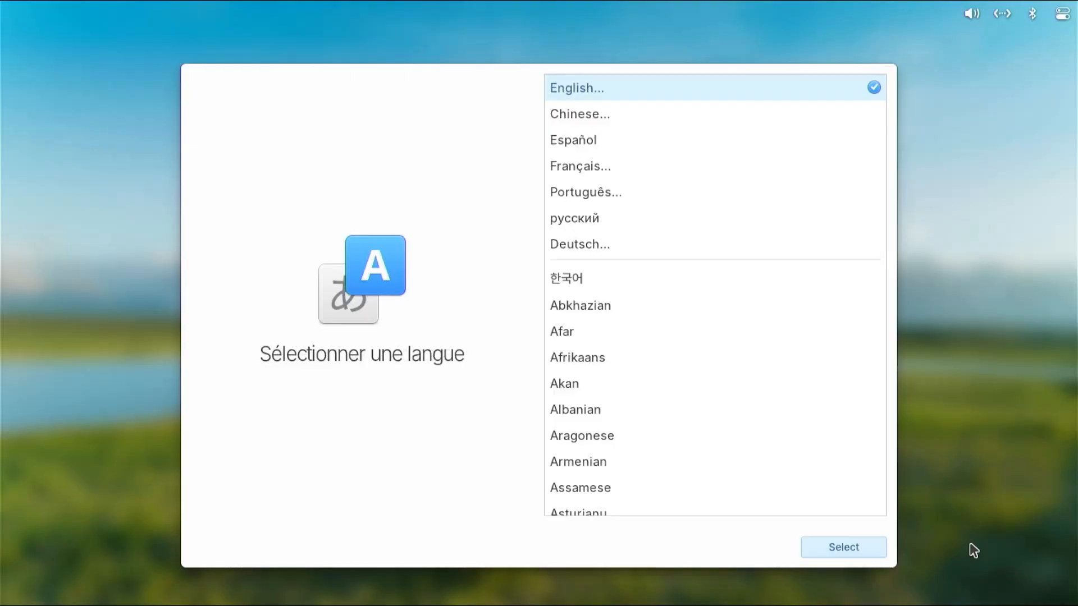
Step: Set the language to English (United States) and the keyboard to the default English (US) layout
{"action": "left_click", "coordinate": [838, 548]}
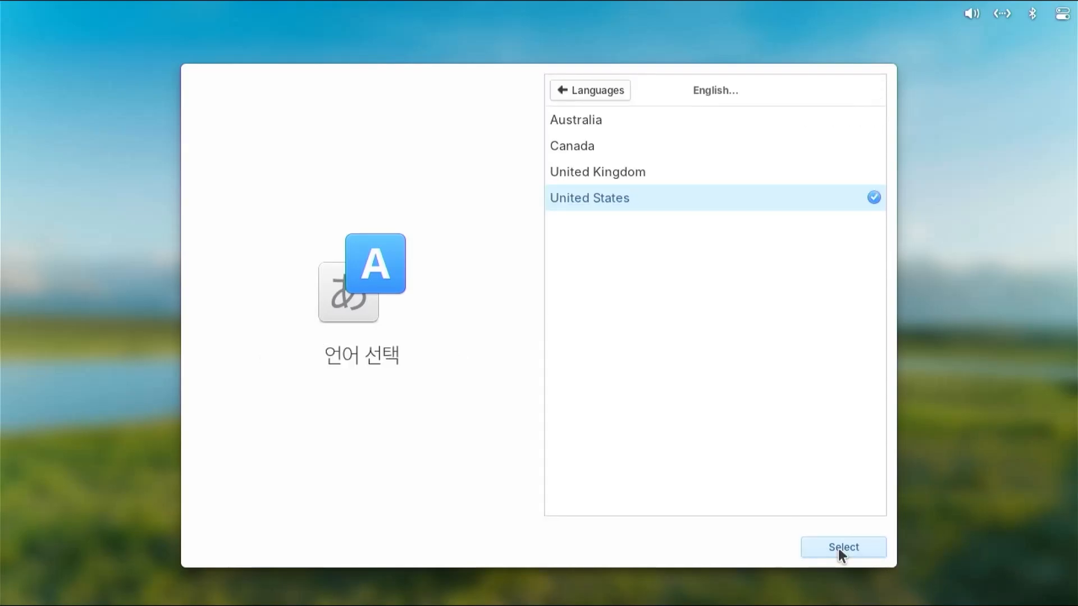
{"action": "left_click", "coordinate": [838, 548]}
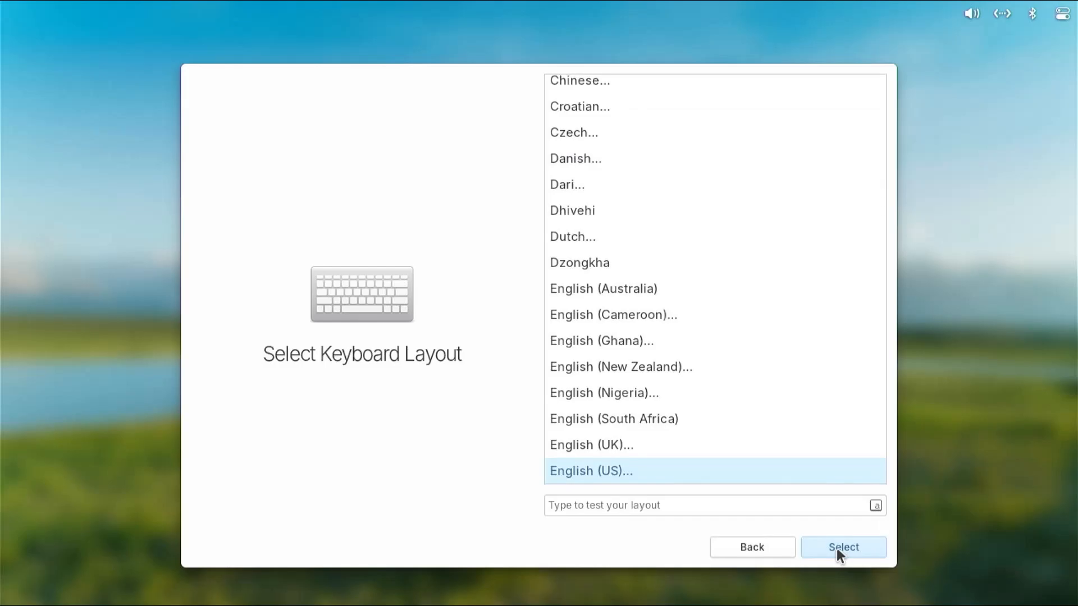
{"action": "left_click", "coordinate": [837, 548]}
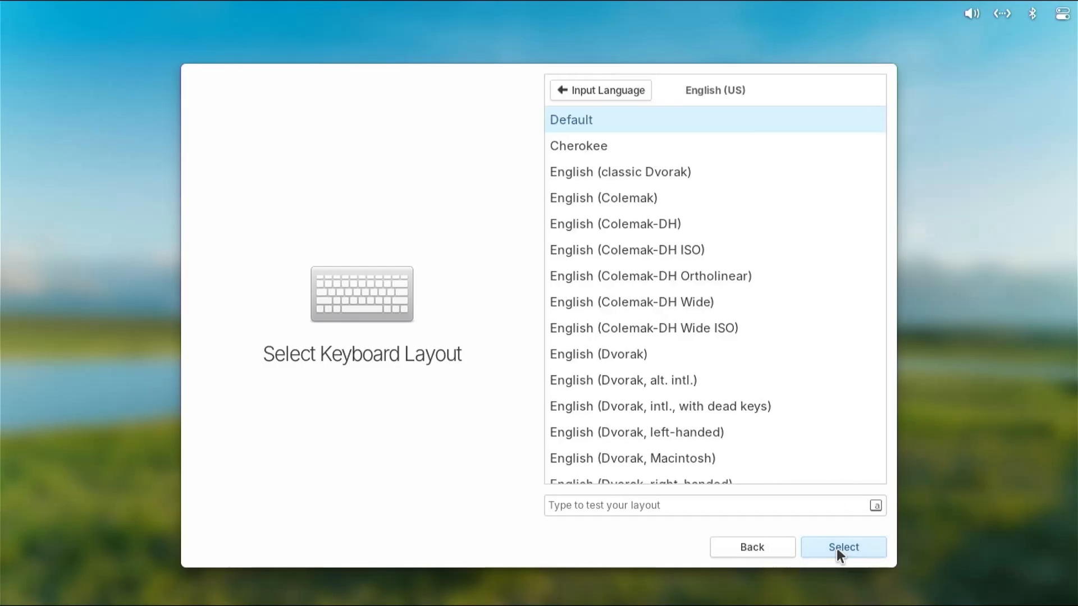
{"action": "left_click", "coordinate": [837, 549]}
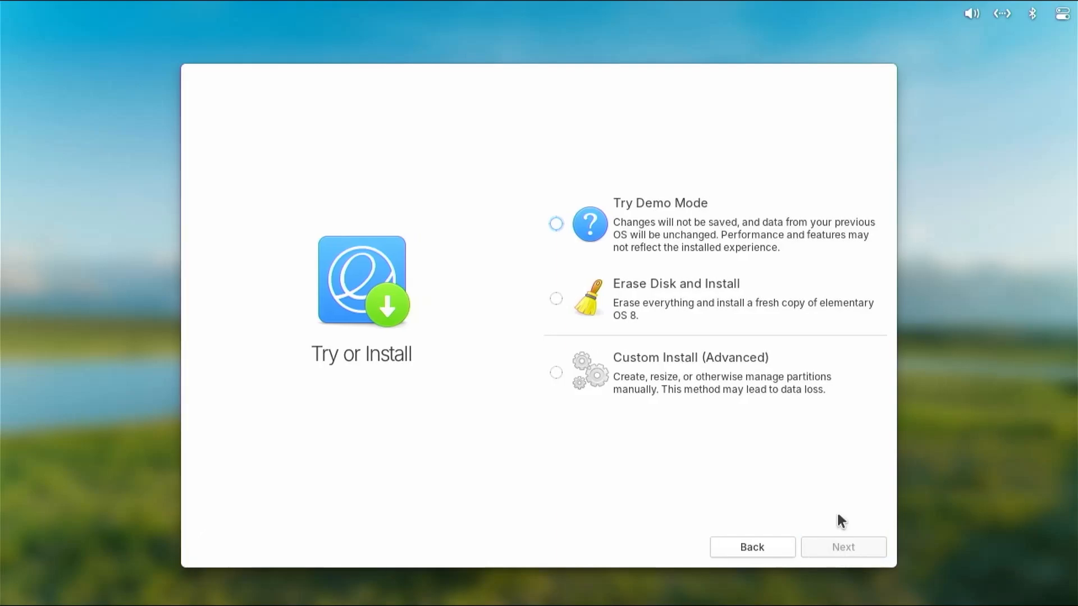
Step: Choose Custom Install (Advanced) and proceed to partition selection
{"action": "left_click", "coordinate": [675, 371]}
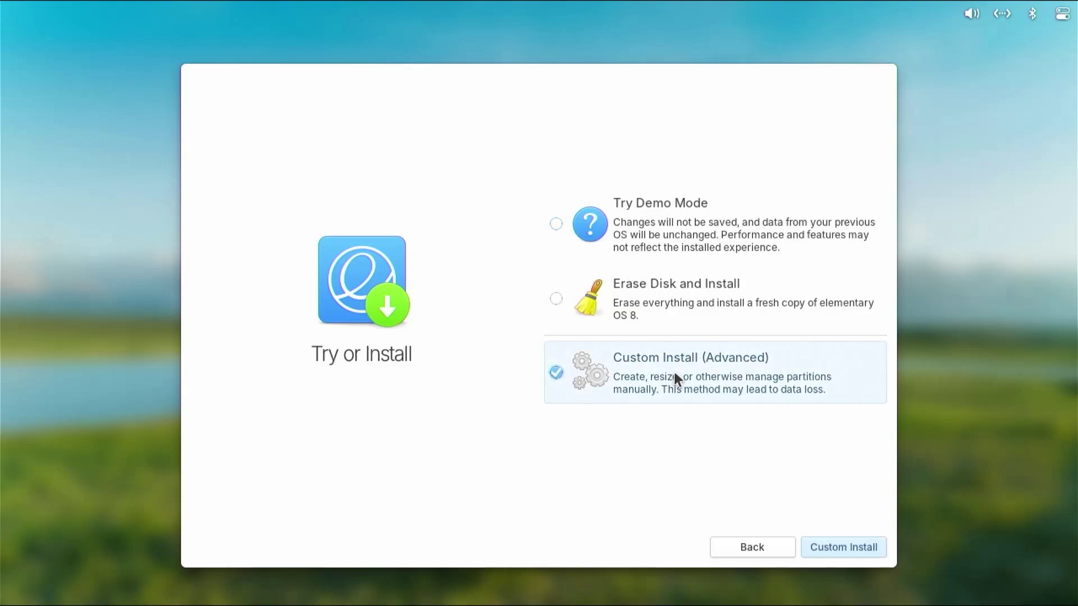
{"action": "left_click", "coordinate": [854, 550]}
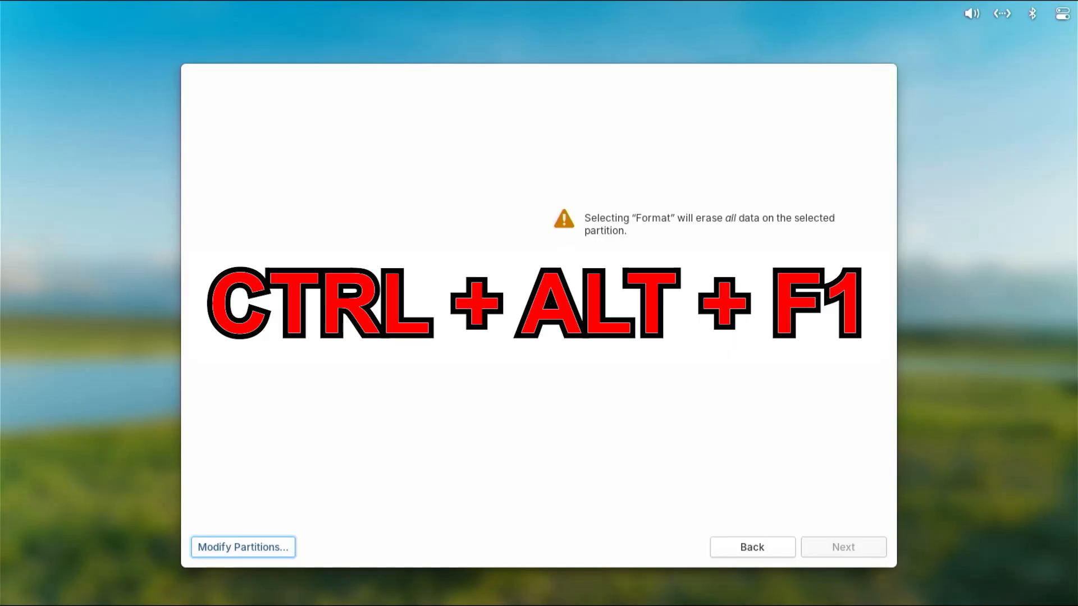
Step: From tty1 as user elementary, lazily unmount /cdrom (sudo umount -l) and confirm with df
{"action": "key", "text": "ctrl+alt+F1"}
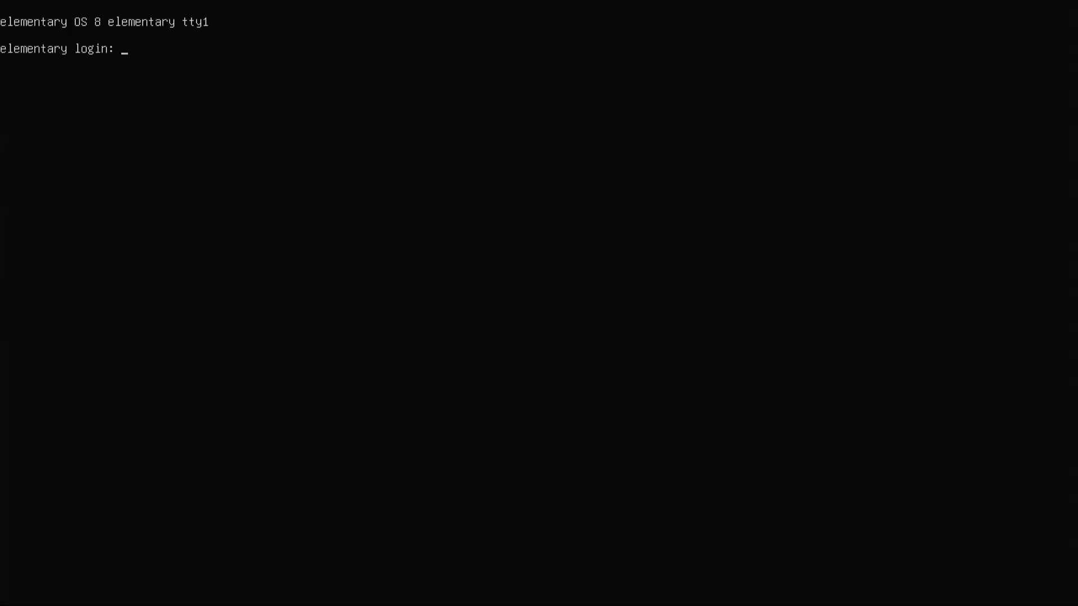
{"action": "type", "text": "elementary"}
{"action": "key", "text": "Return"}
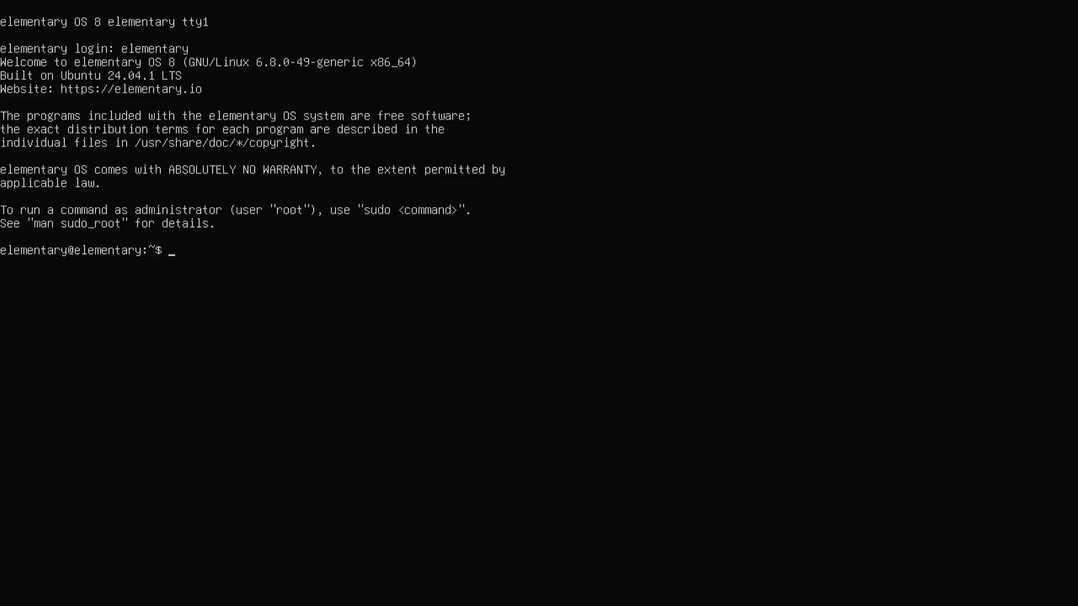
{"action": "type", "text": "df"}
{"action": "key", "text": "Return"}
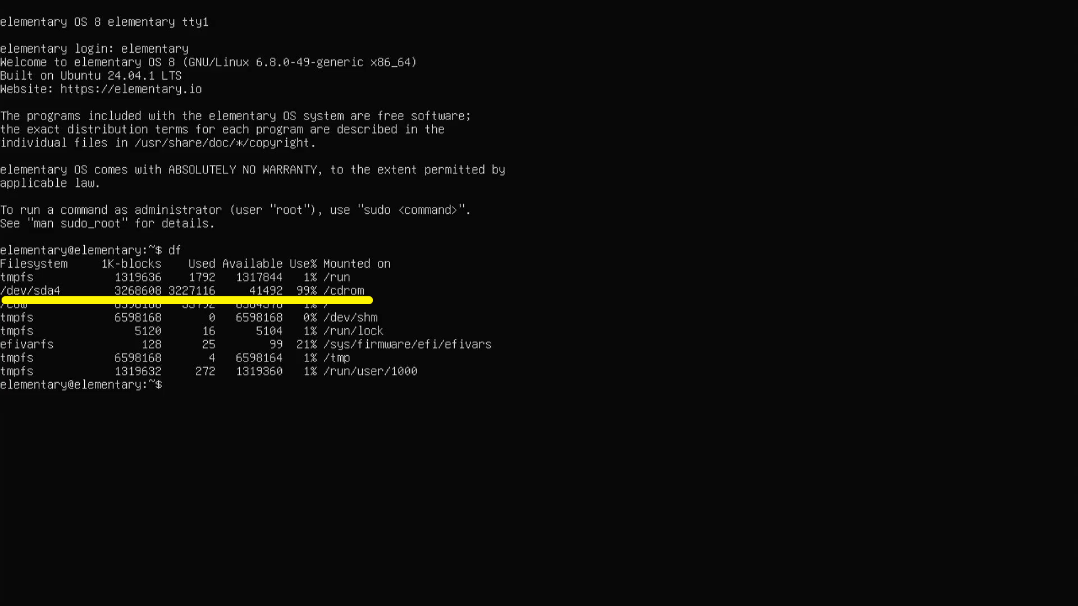
{"action": "type", "text": "sudo umo"}
{"action": "type", "text": "unt -l /cdrom"}
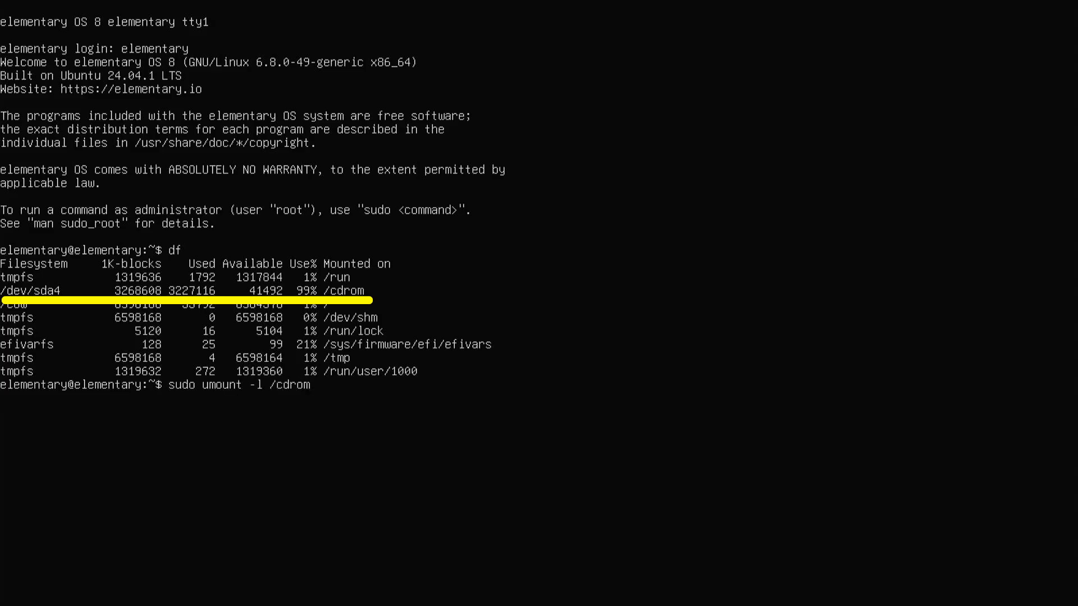
{"action": "key", "text": "Return"}
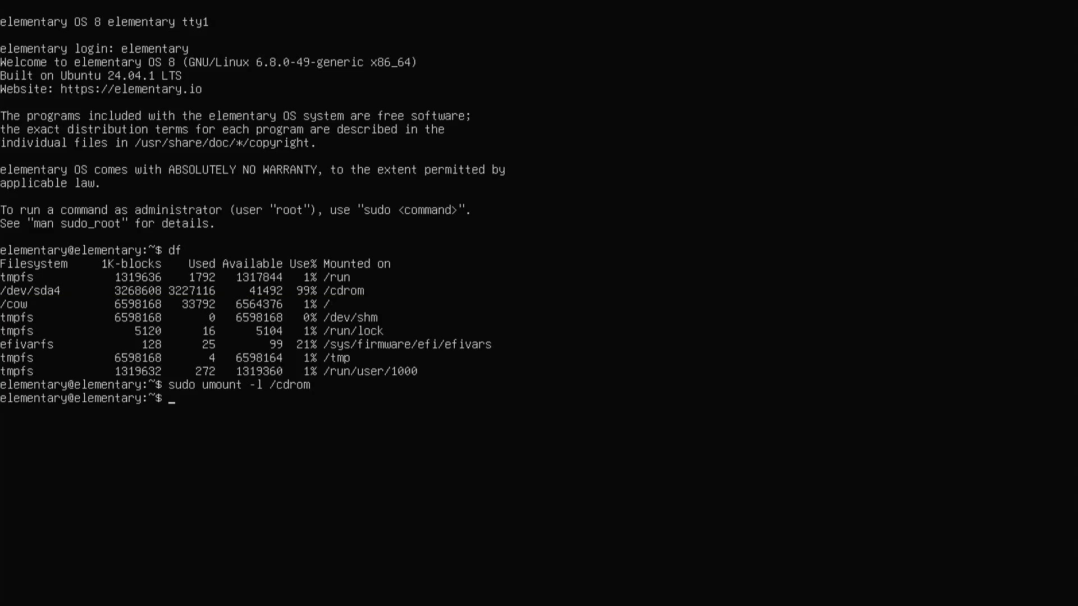
{"action": "type", "text": "df"}
{"action": "key", "text": "Return"}
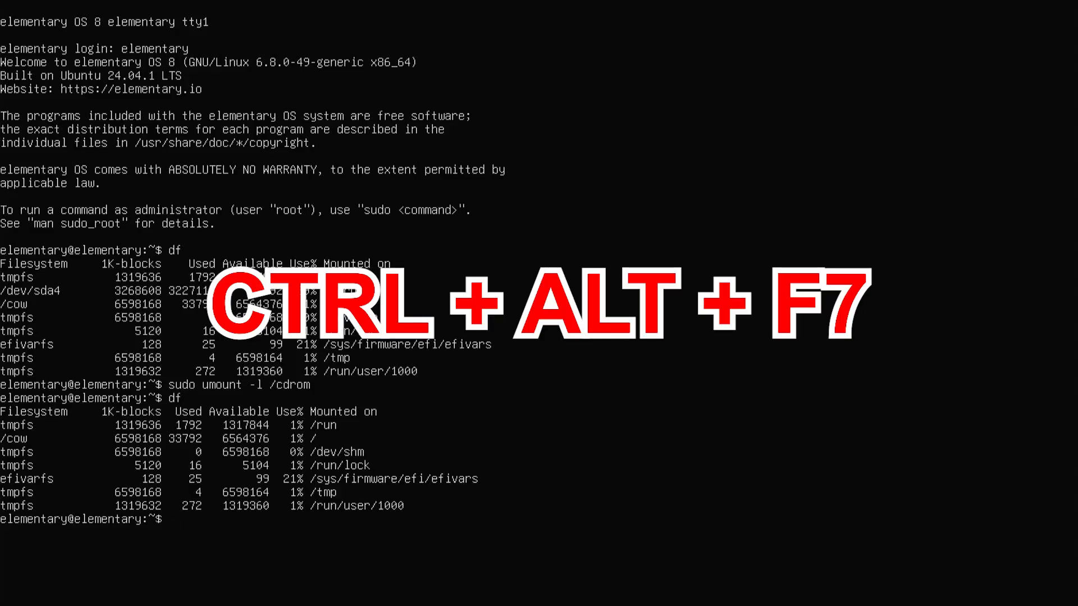
Step: Back in the installer, refresh Custom Install so 104.9 GB unused shows, then launch GParted
{"action": "key", "text": "ctrl+alt+F7"}
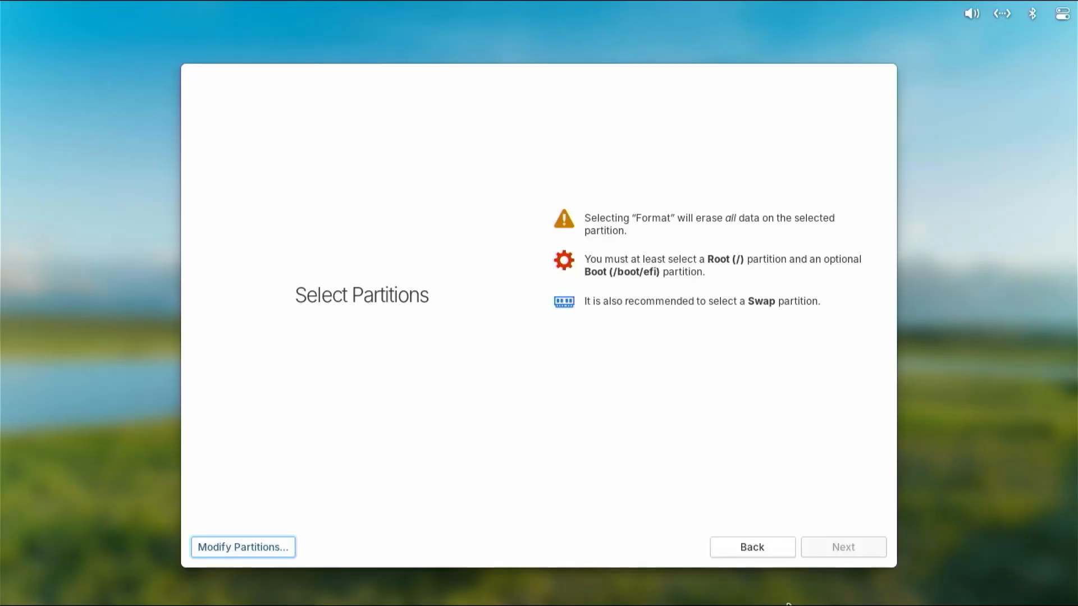
{"action": "left_click", "coordinate": [759, 546]}
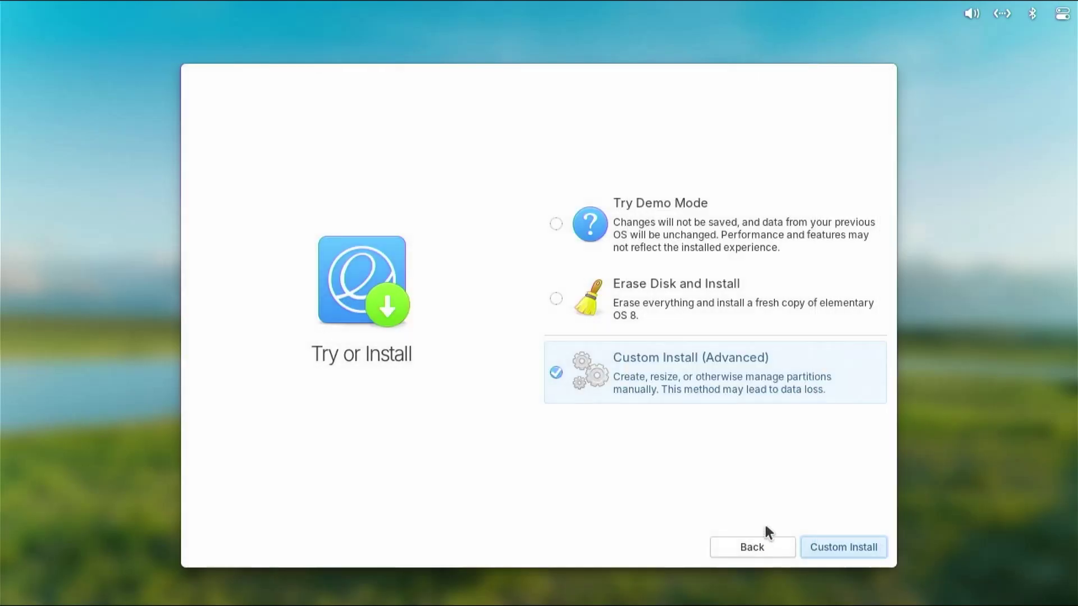
{"action": "left_click", "coordinate": [849, 549]}
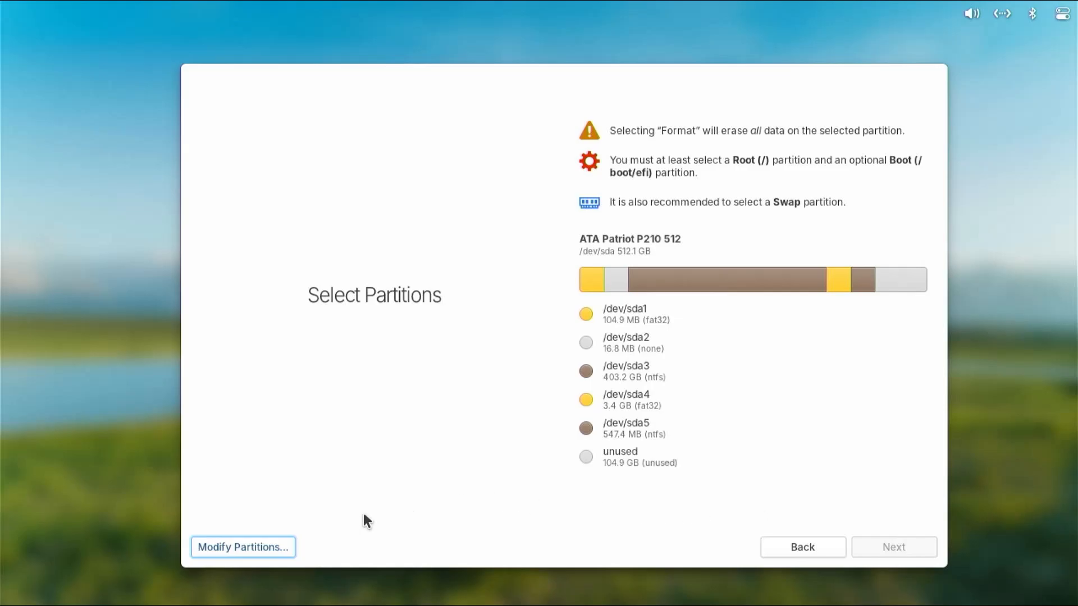
{"action": "left_click", "coordinate": [229, 542]}
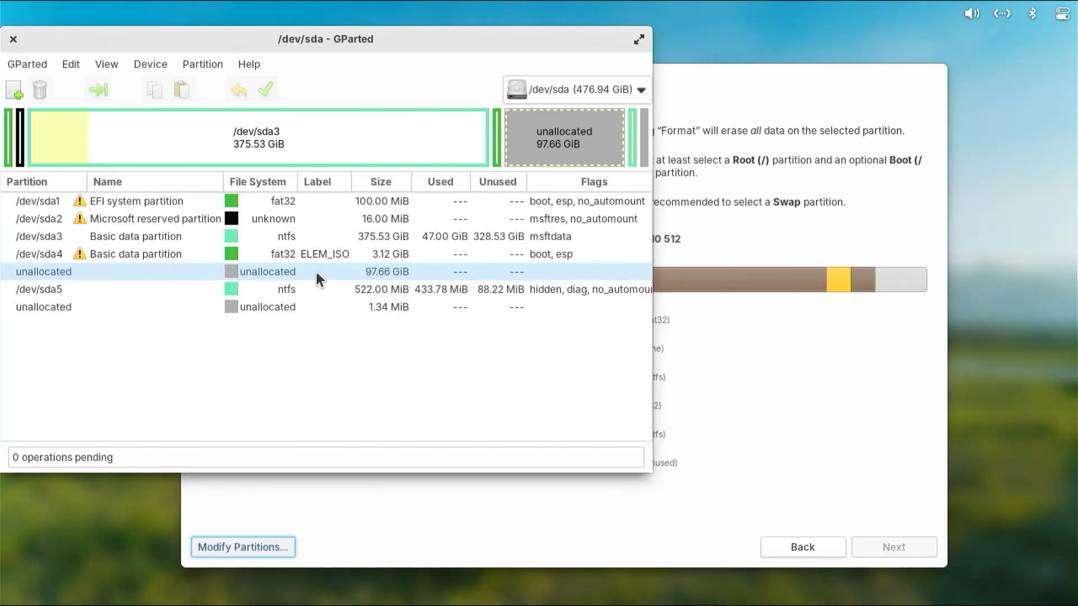
Step: Queue a new 512 MiB fat32 partition labelled ELEM_EFI in the unallocated space
{"action": "right_click", "coordinate": [316, 272]}
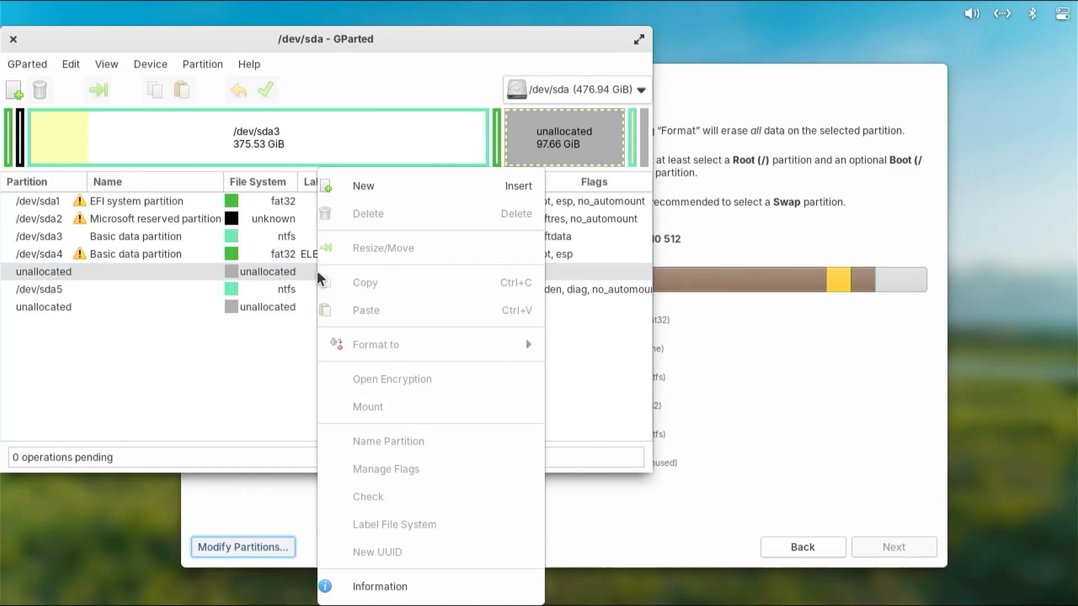
{"action": "left_click", "coordinate": [362, 186]}
{"action": "type", "text": "512"}
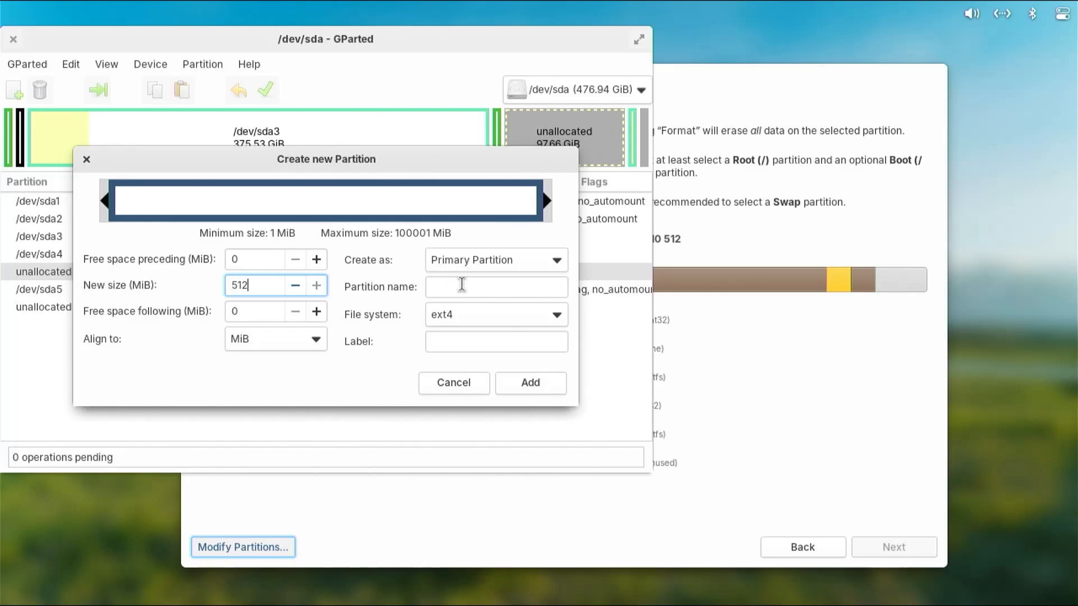
{"action": "left_click", "coordinate": [477, 321]}
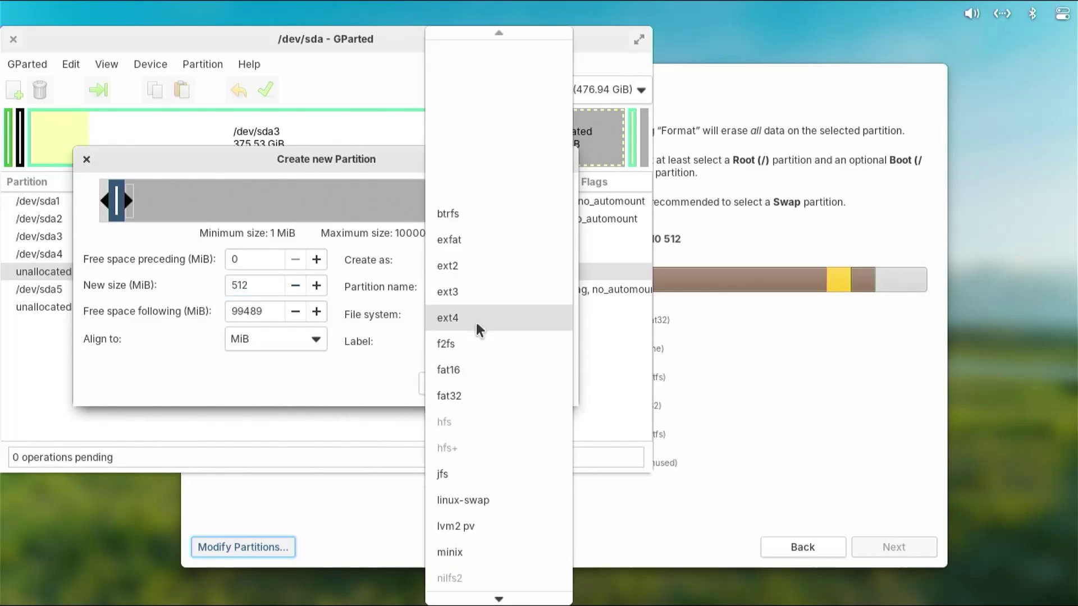
{"action": "left_click", "coordinate": [485, 395]}
{"action": "left_click", "coordinate": [452, 346]}
{"action": "type", "text": "ELEM_EFI"}
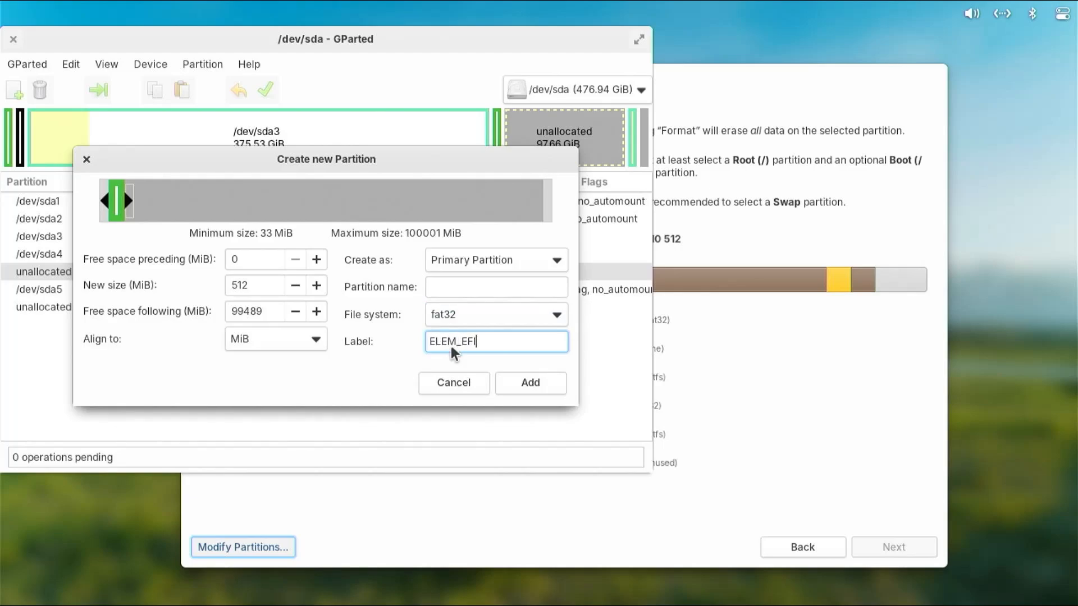
{"action": "left_click", "coordinate": [536, 384]}
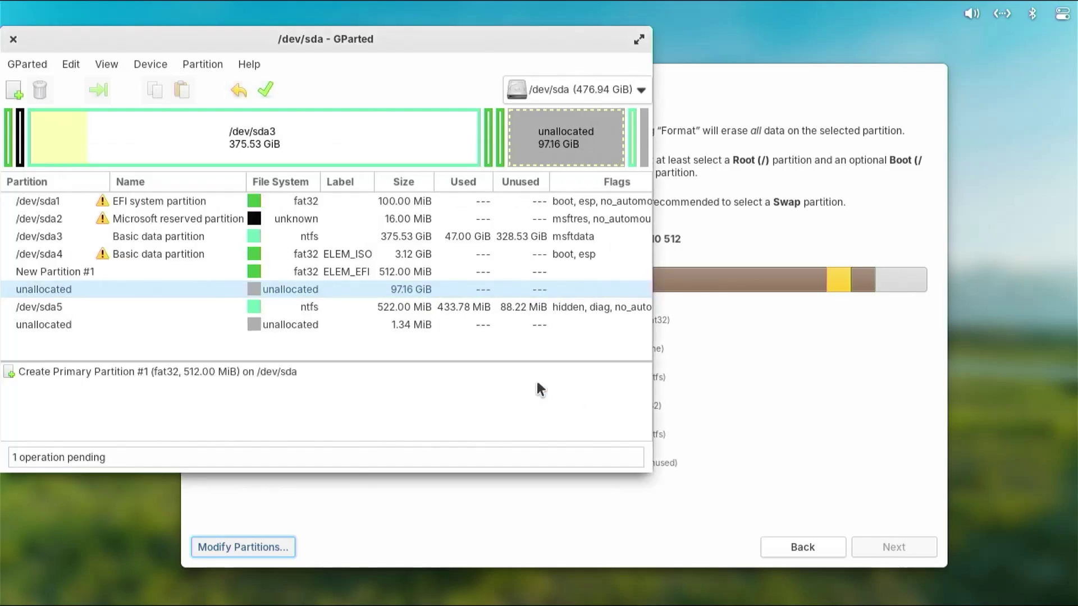
Step: Queue a 12288 MiB linux-swap partition labelled ELEM_SWAP in the remaining unallocated space
{"action": "right_click", "coordinate": [323, 289]}
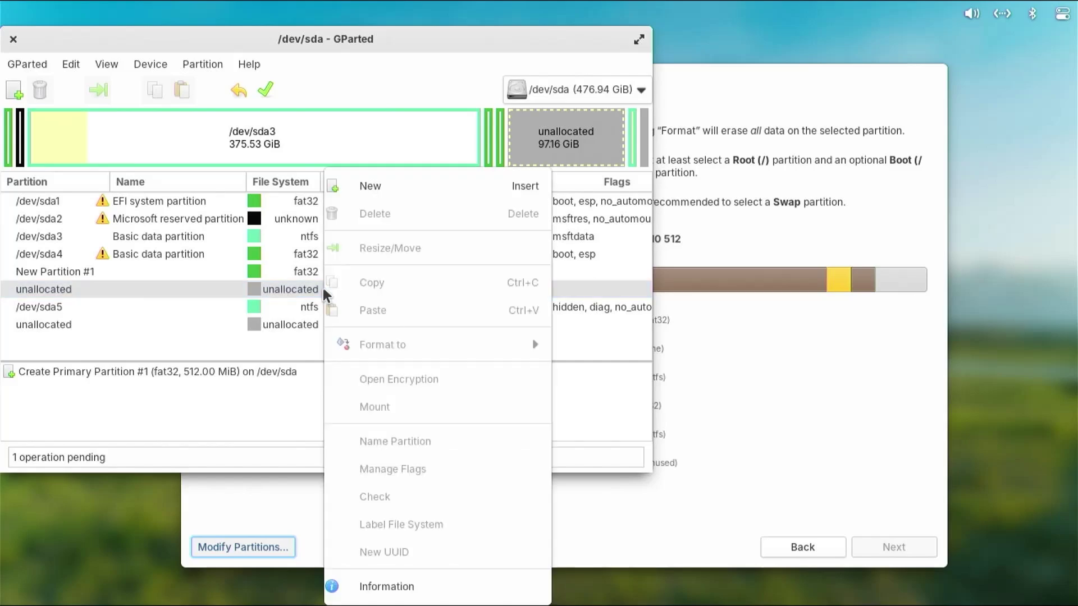
{"action": "left_click", "coordinate": [366, 181]}
{"action": "left_click", "coordinate": [253, 285]}
{"action": "left_click_drag", "start_coordinate": [270, 285], "coordinate": [217, 285]}
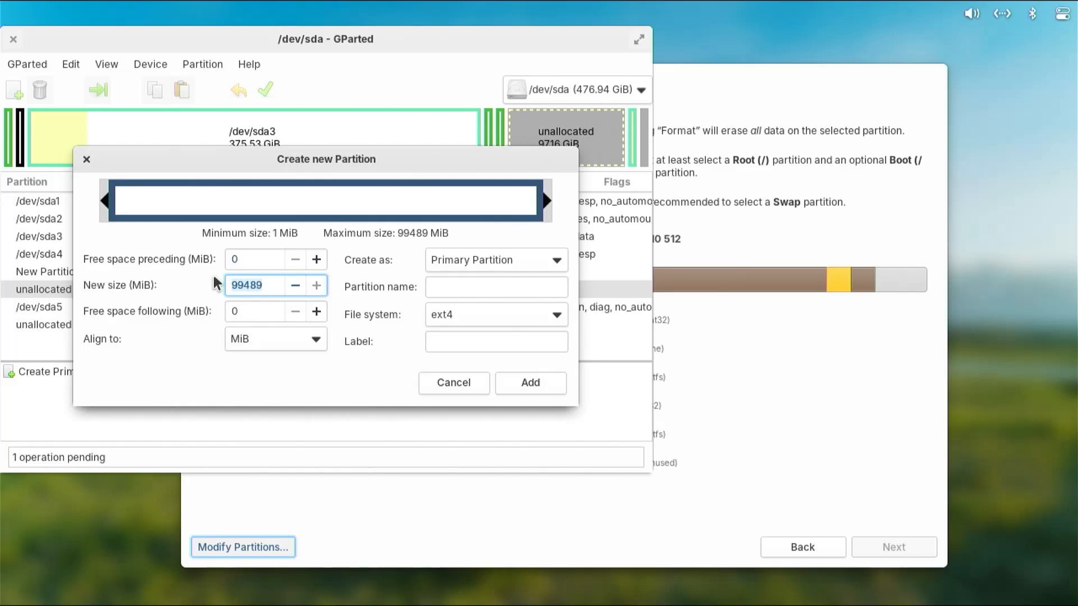
{"action": "type", "text": "12288"}
{"action": "left_click", "coordinate": [496, 341]}
{"action": "type", "text": "ELEM_SWAP"}
{"action": "left_click", "coordinate": [482, 324]}
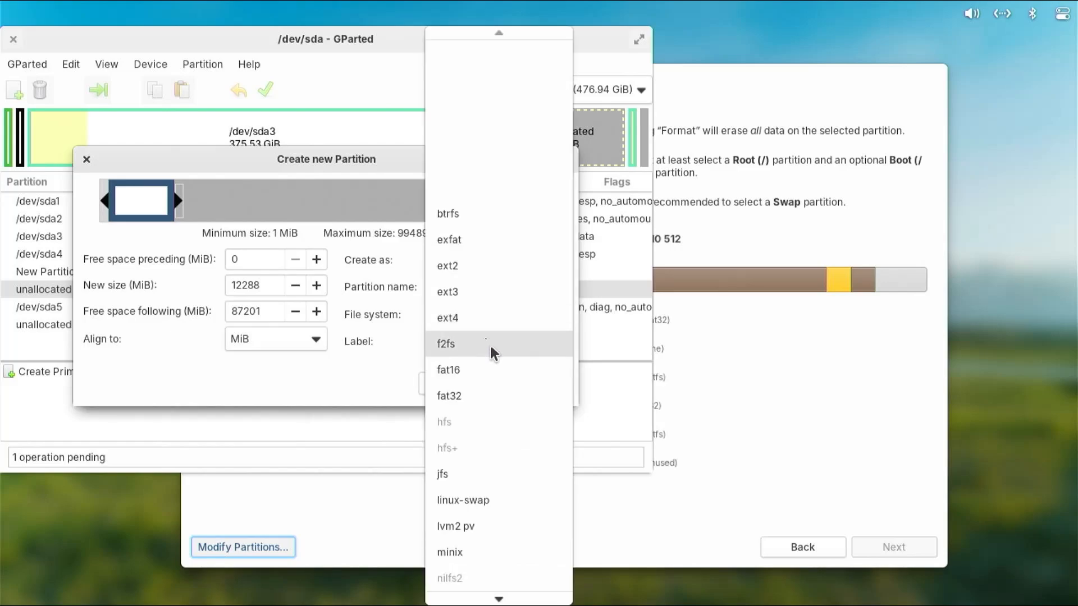
{"action": "left_click", "coordinate": [516, 457]}
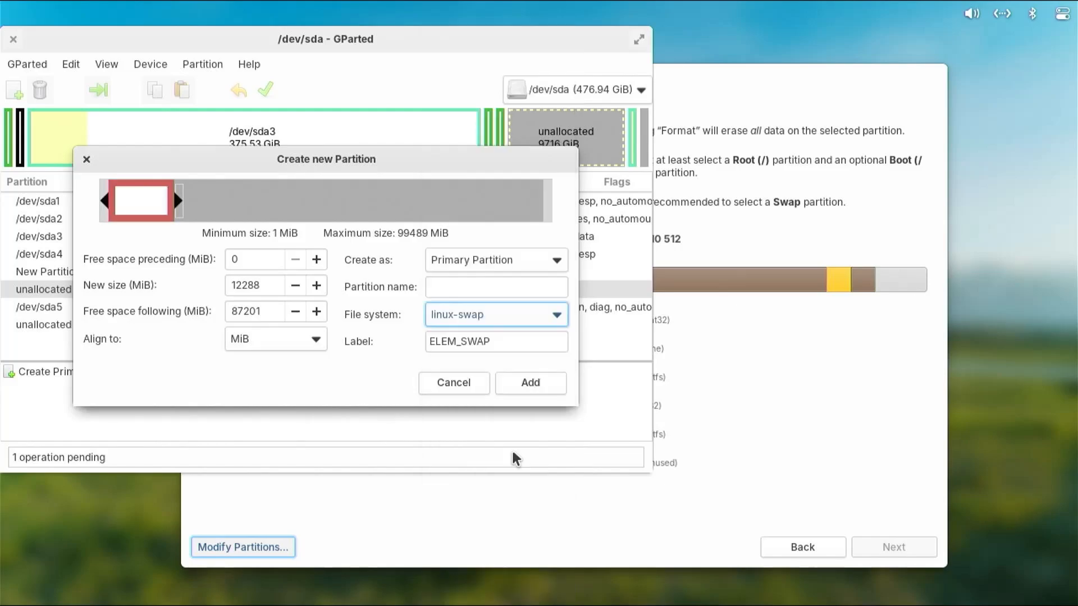
{"action": "left_click", "coordinate": [531, 384]}
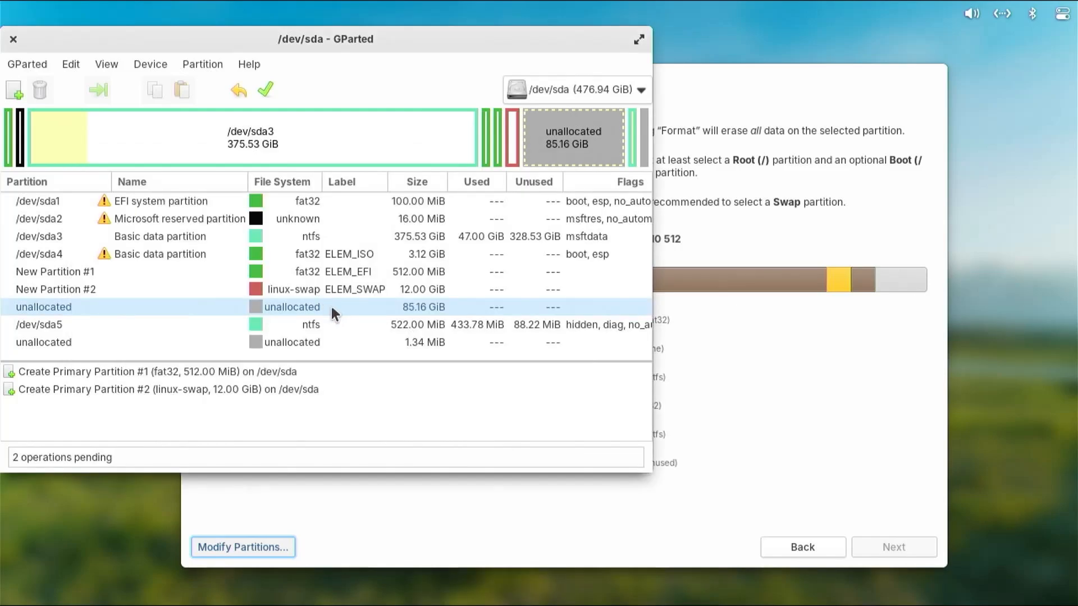
Step: Queue an ext4 partition labelled ELEM_ROOT filling the remaining 85.16 GiB
{"action": "right_click", "coordinate": [330, 304]}
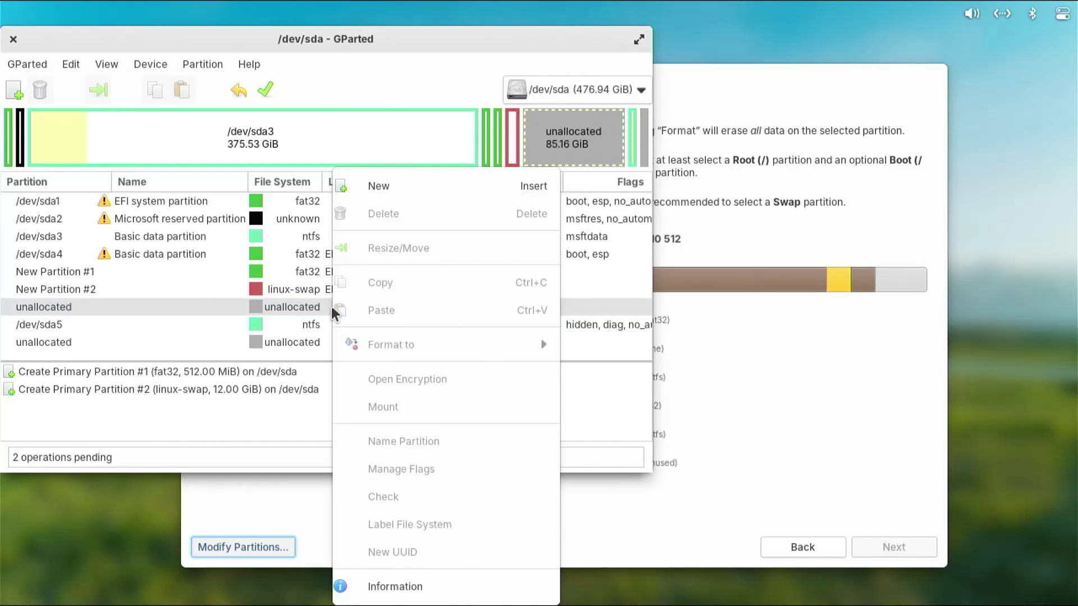
{"action": "left_click", "coordinate": [410, 173]}
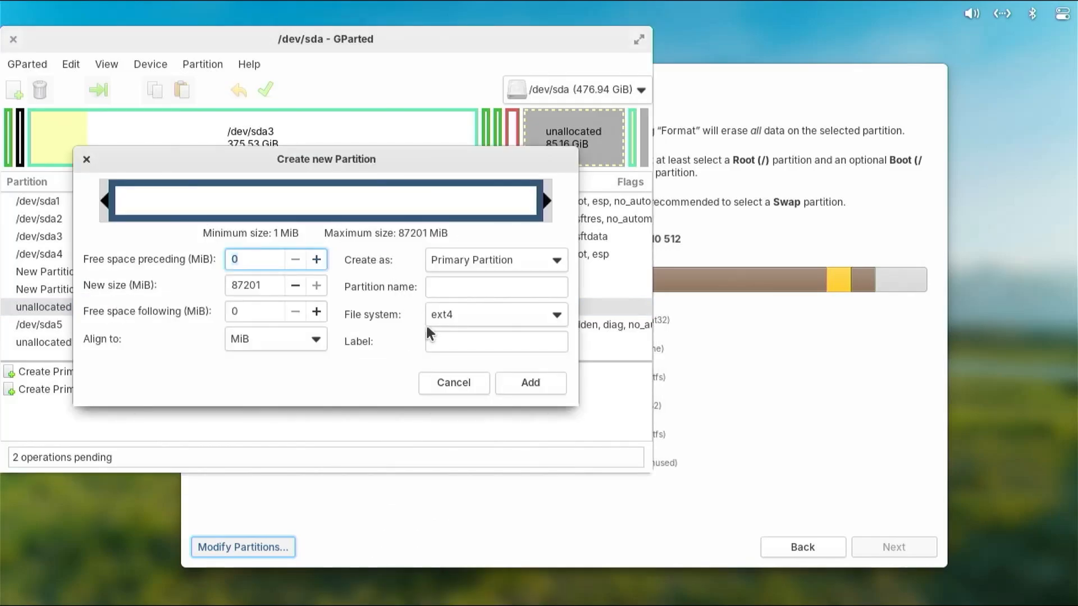
{"action": "left_click", "coordinate": [431, 341]}
{"action": "type", "text": "ELEM_ROOT"}
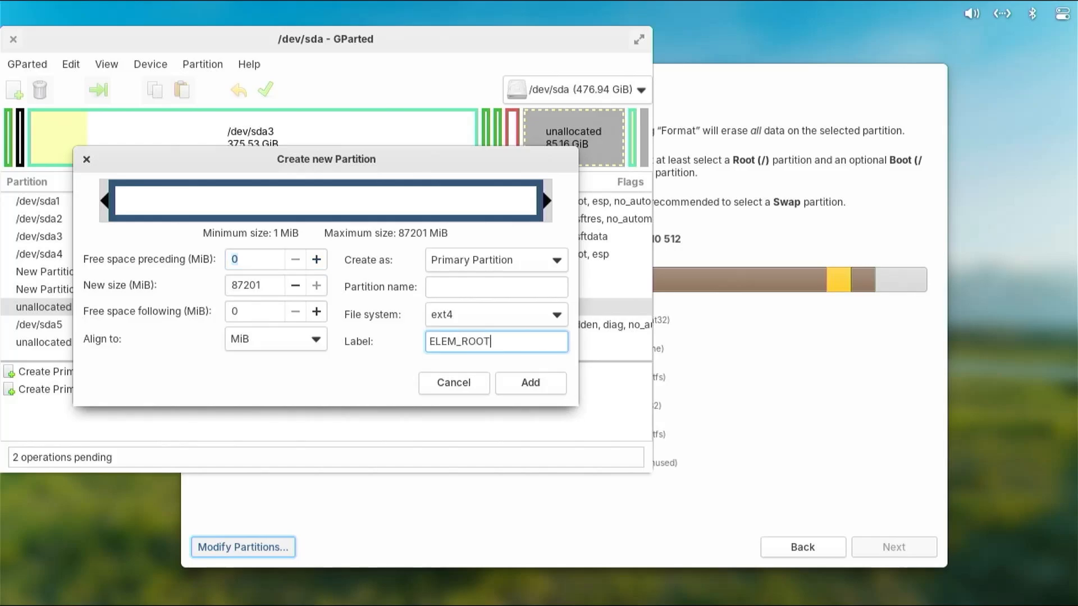
{"action": "left_click", "coordinate": [530, 382]}
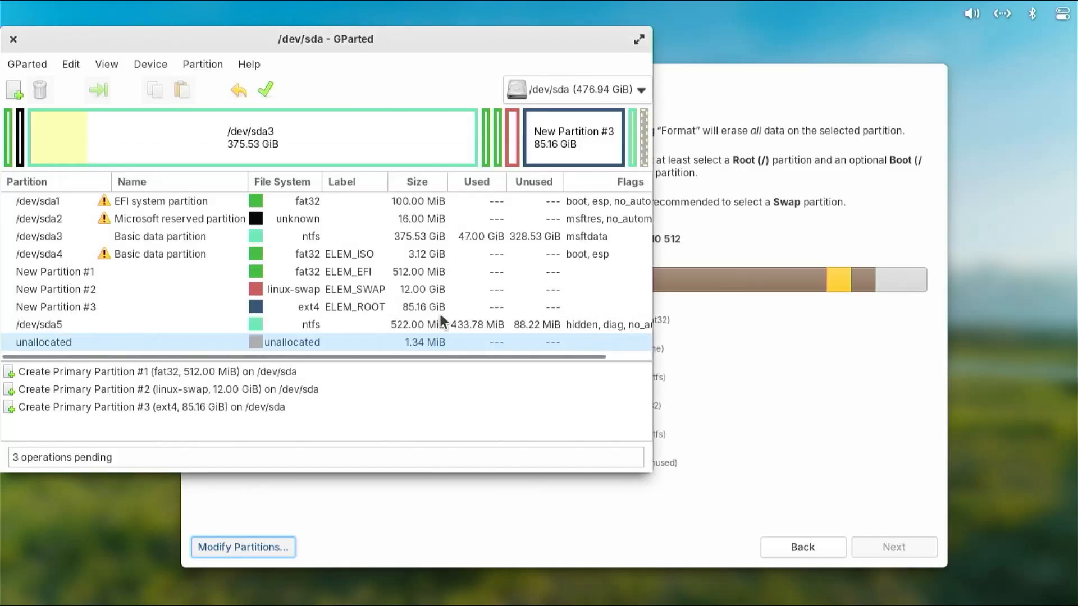
Step: Apply all three pending operations to disk and dismiss the completion report
{"action": "left_click", "coordinate": [415, 273]}
{"action": "left_click", "coordinate": [434, 307]}
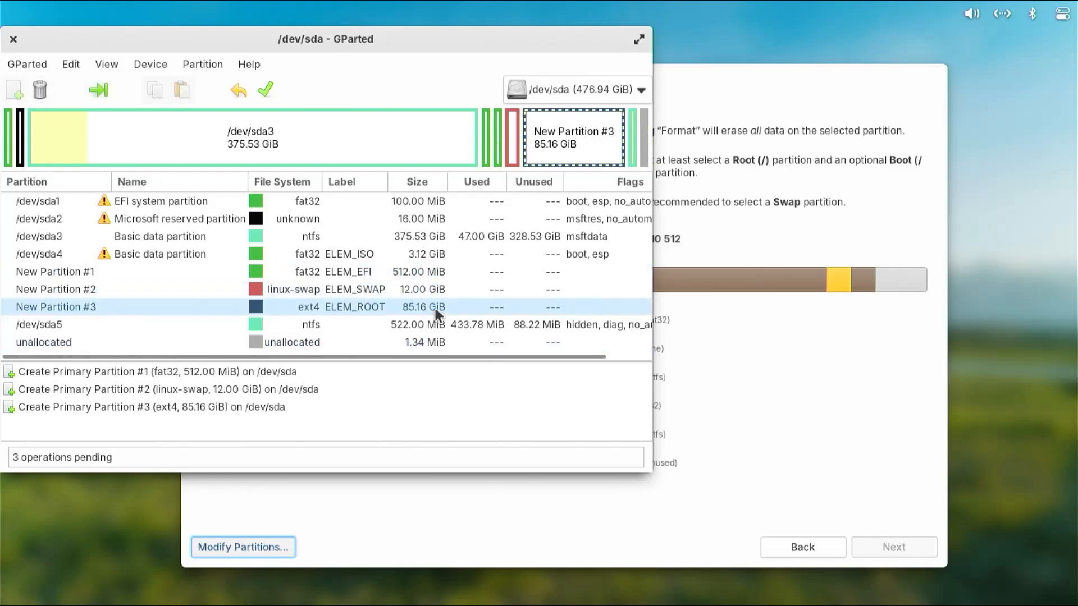
{"action": "left_click", "coordinate": [264, 90]}
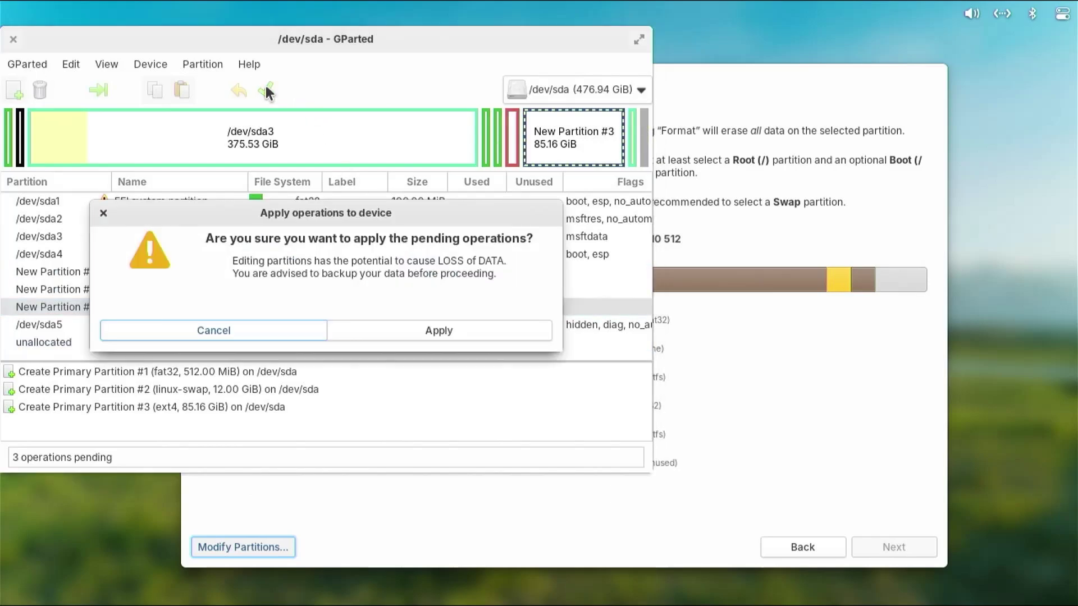
{"action": "left_click", "coordinate": [434, 334]}
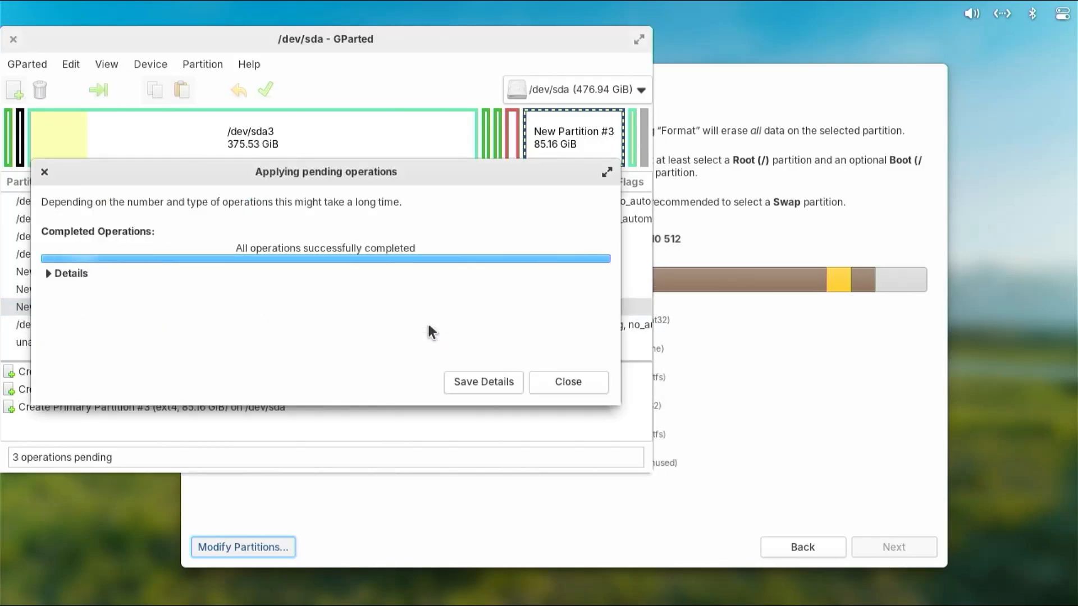
{"action": "left_click", "coordinate": [544, 382]}
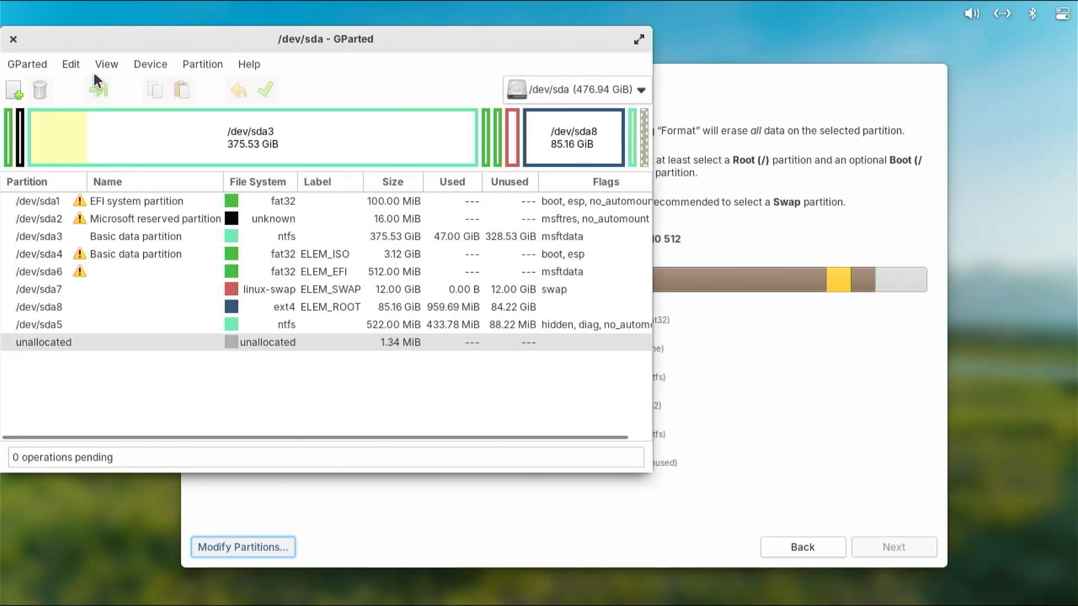
Step: Close GParted, then set sda6 as the boot partition with Format enabled
{"action": "left_click", "coordinate": [13, 39]}
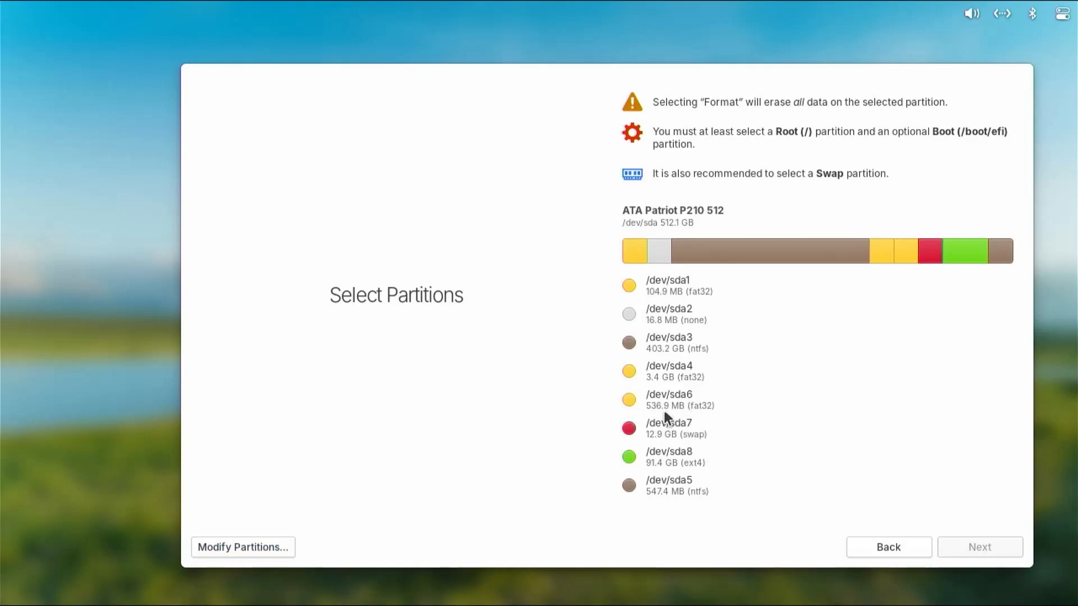
{"action": "left_click", "coordinate": [902, 258]}
{"action": "left_click", "coordinate": [978, 288]}
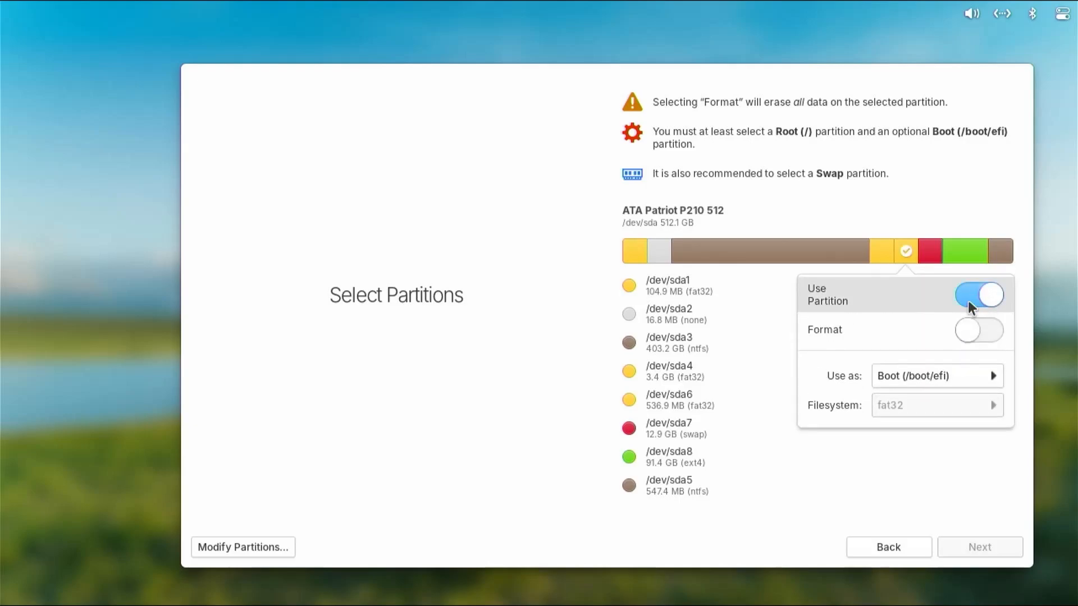
{"action": "left_click", "coordinate": [974, 327]}
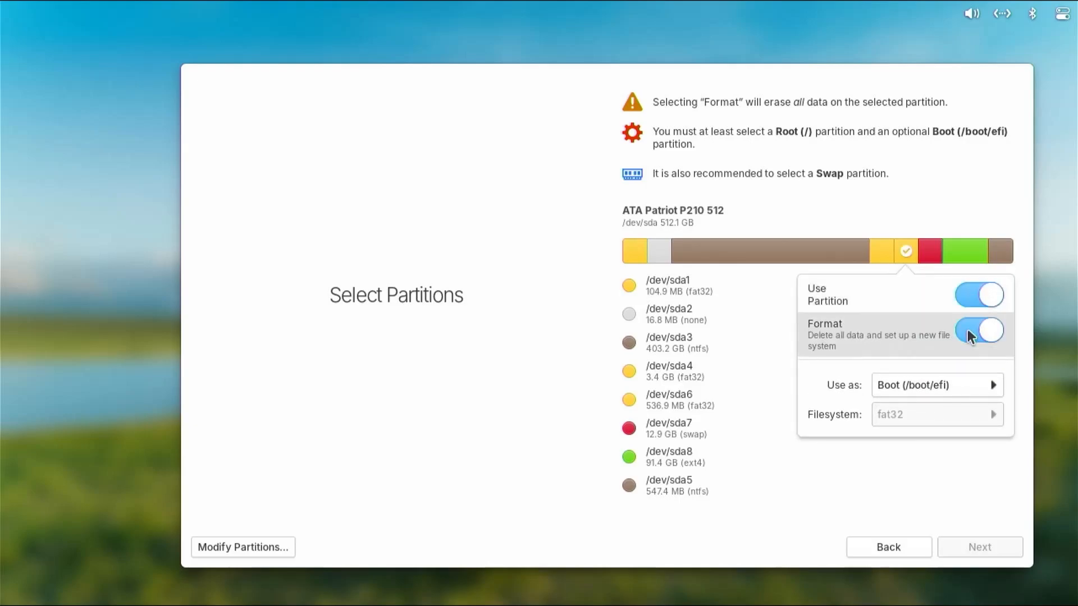
{"action": "left_click", "coordinate": [917, 223]}
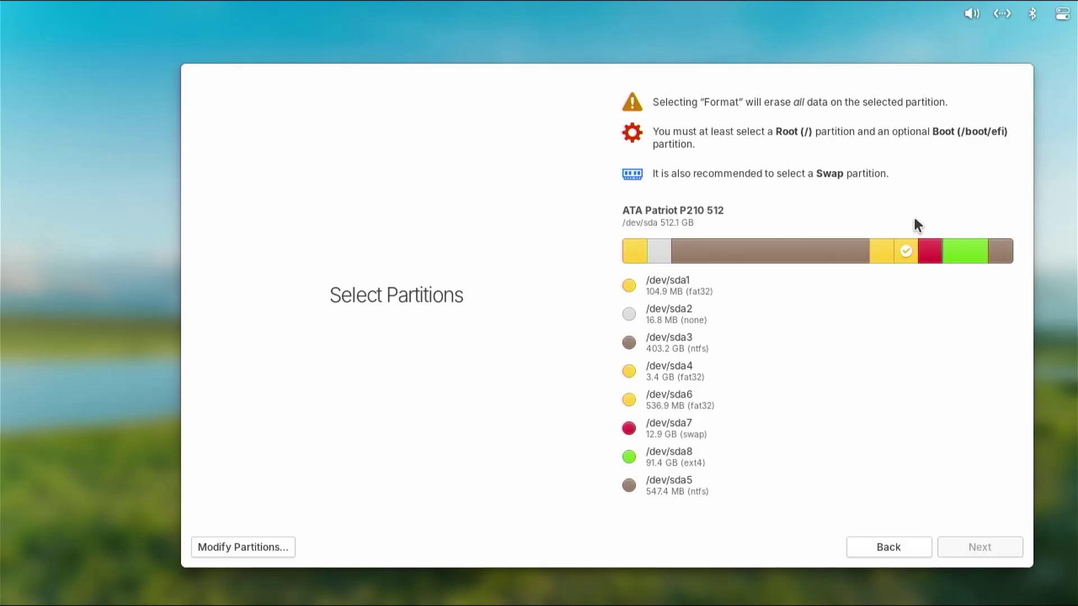
Step: Use sda7 as swap and sda8 as the formatted root, then continue to Additional Drivers
{"action": "left_click", "coordinate": [931, 258]}
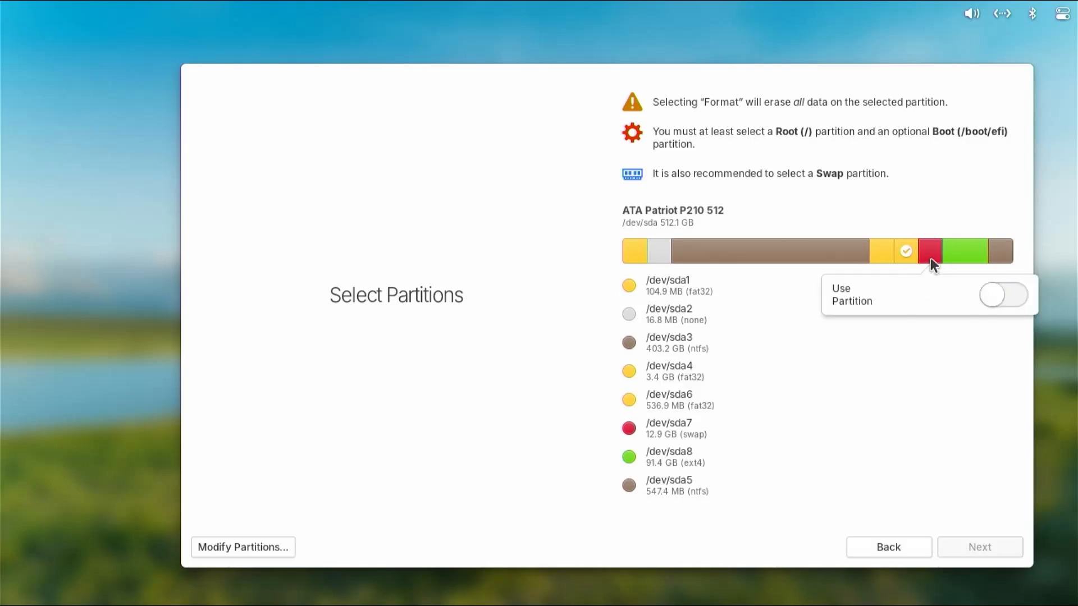
{"action": "left_click", "coordinate": [997, 294]}
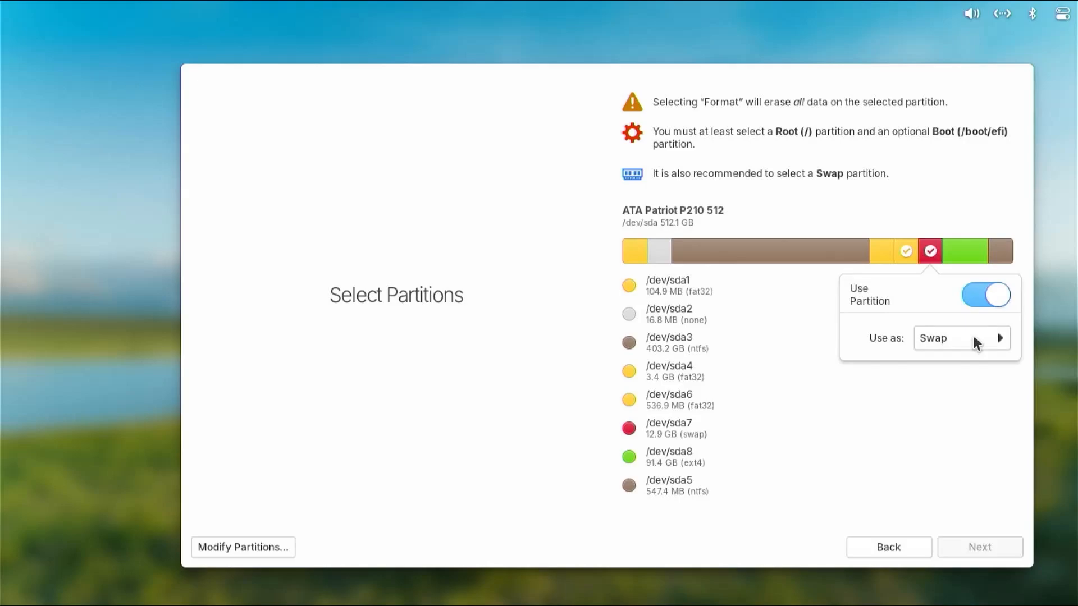
{"action": "left_click", "coordinate": [958, 251]}
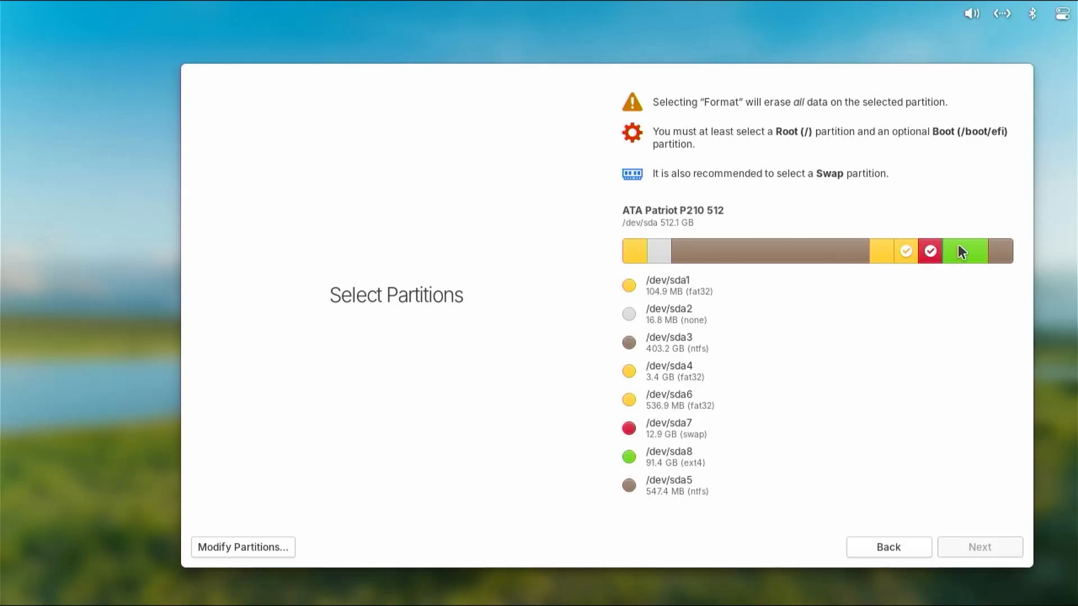
{"action": "left_click", "coordinate": [965, 252]}
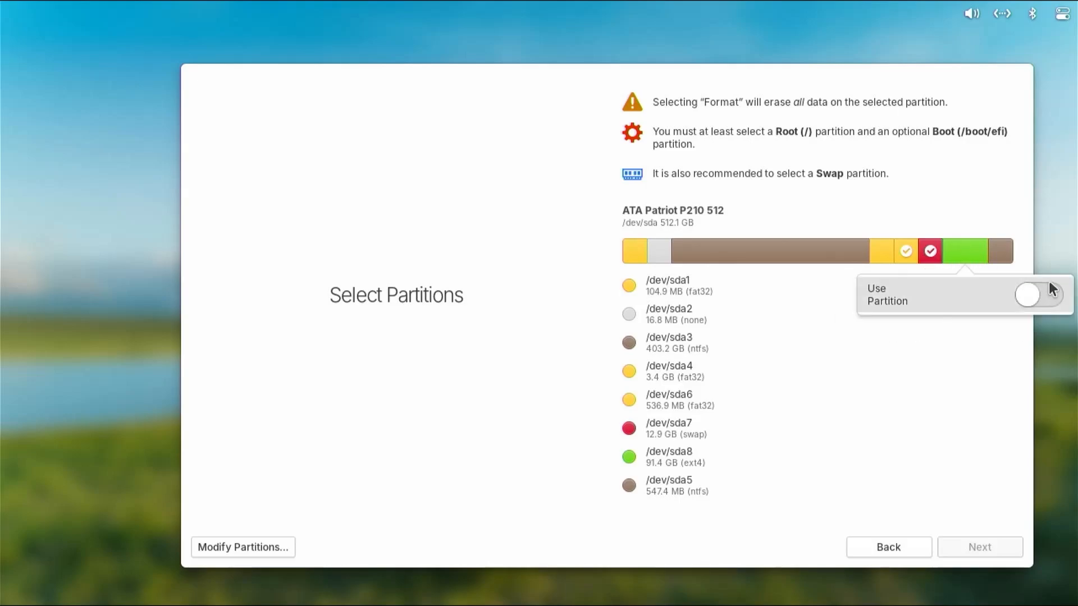
{"action": "left_click", "coordinate": [1038, 294]}
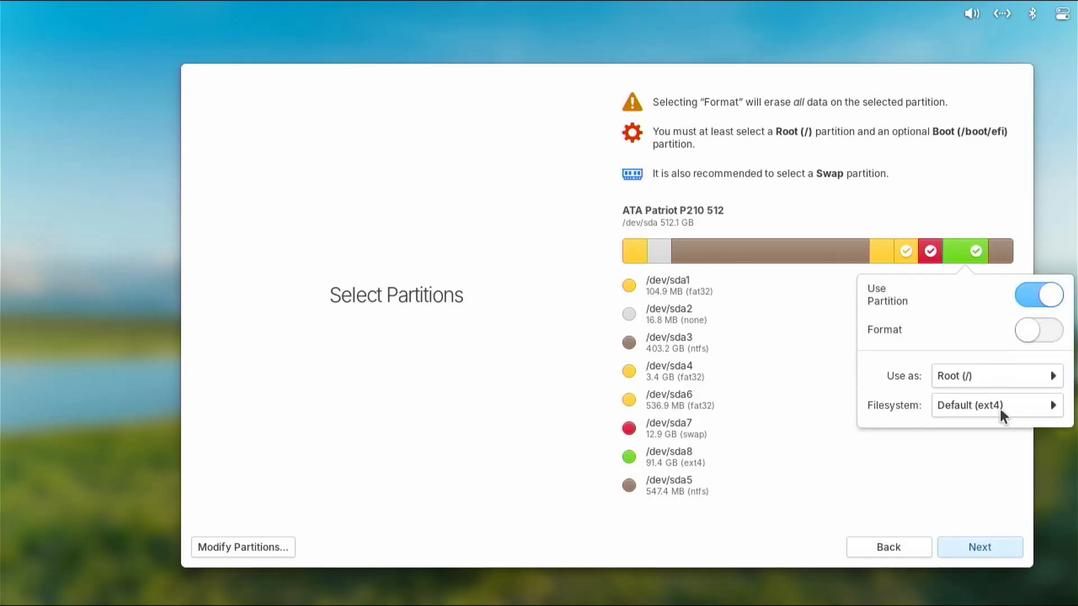
{"action": "left_click", "coordinate": [1038, 331]}
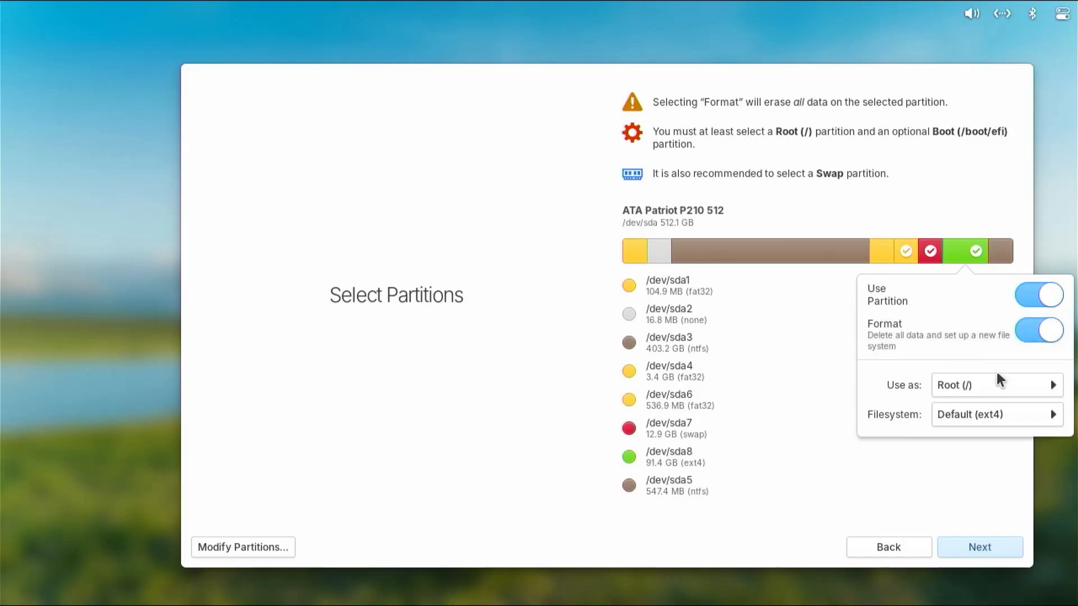
{"action": "left_click", "coordinate": [967, 483]}
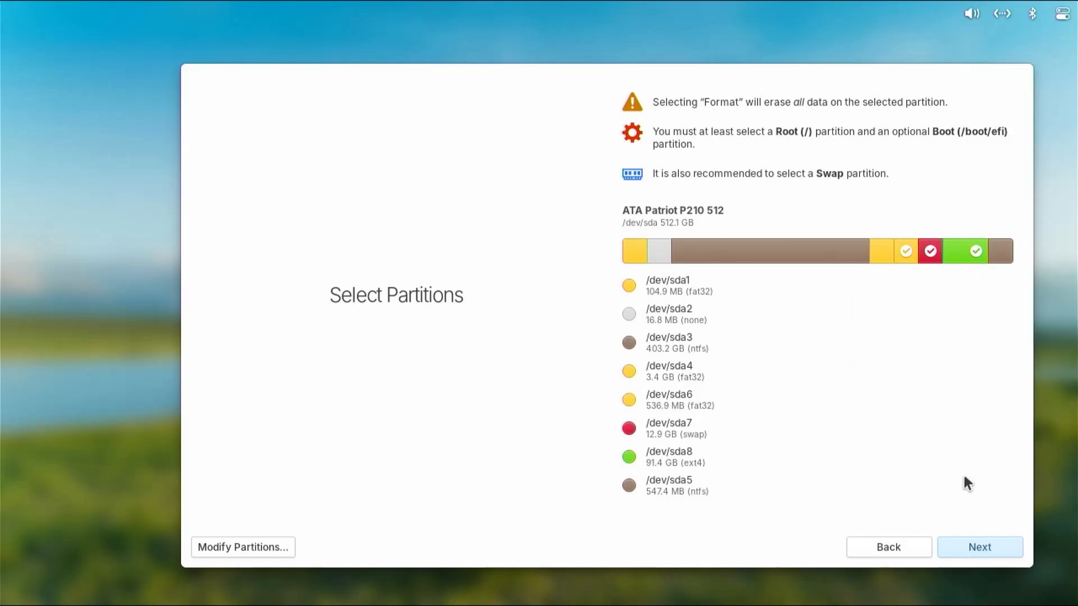
{"action": "left_click", "coordinate": [988, 548]}
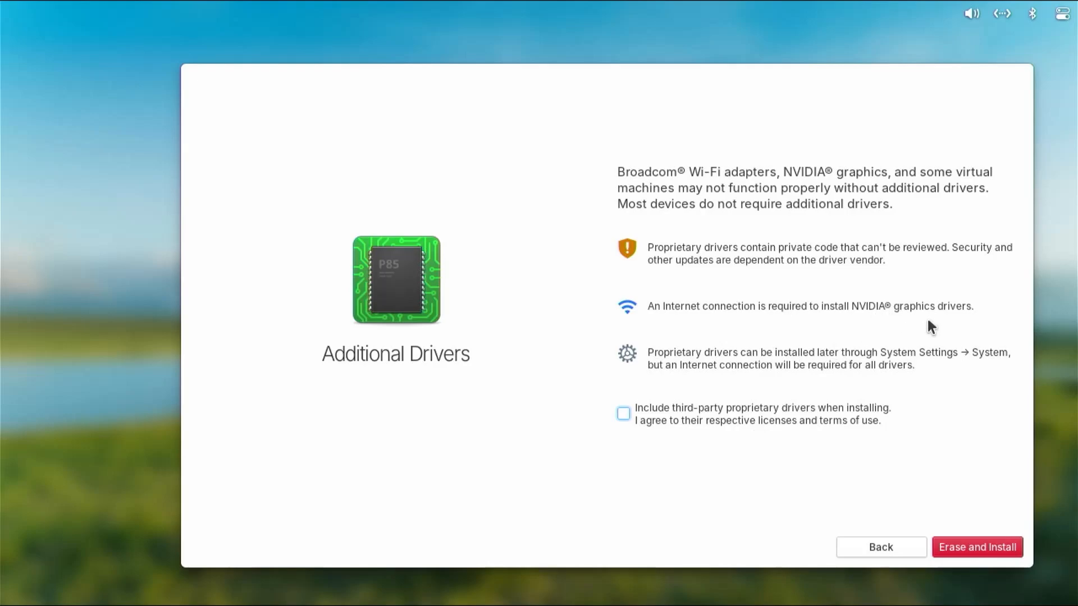
Step: Enable 'Include third-party proprietary drivers when installing'
{"action": "left_click", "coordinate": [796, 414]}
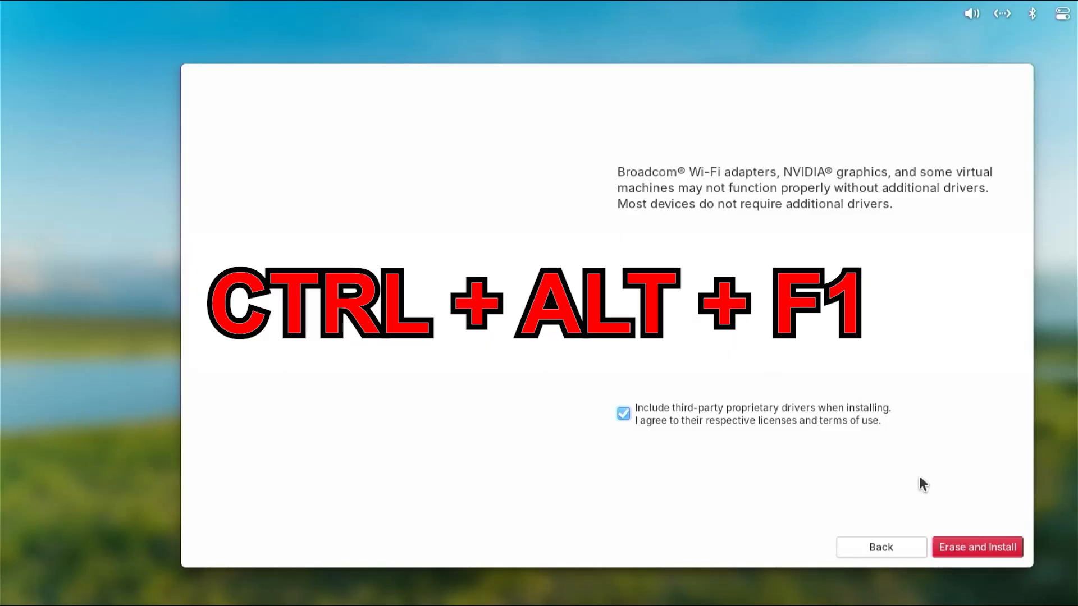
Step: On tty1, remount /dev/sda4 read-only at /cdrom, verify with df, and return to the installer
{"action": "key", "text": "ctrl+alt+F1"}
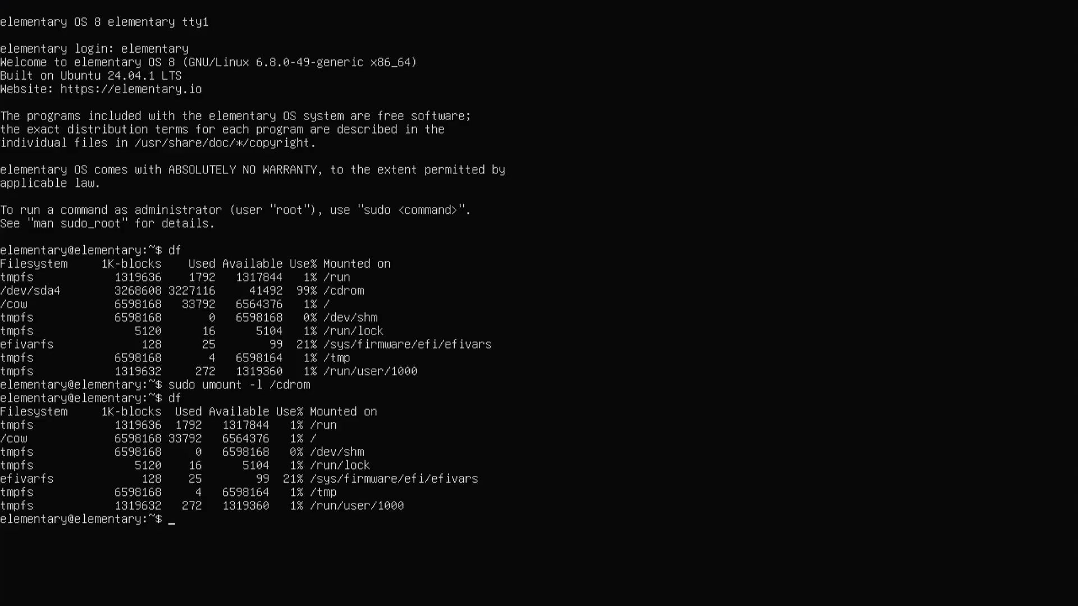
{"action": "type", "text": "sudo mount -r /dev/sda4 /cdrom"}
{"action": "key", "text": "Return"}
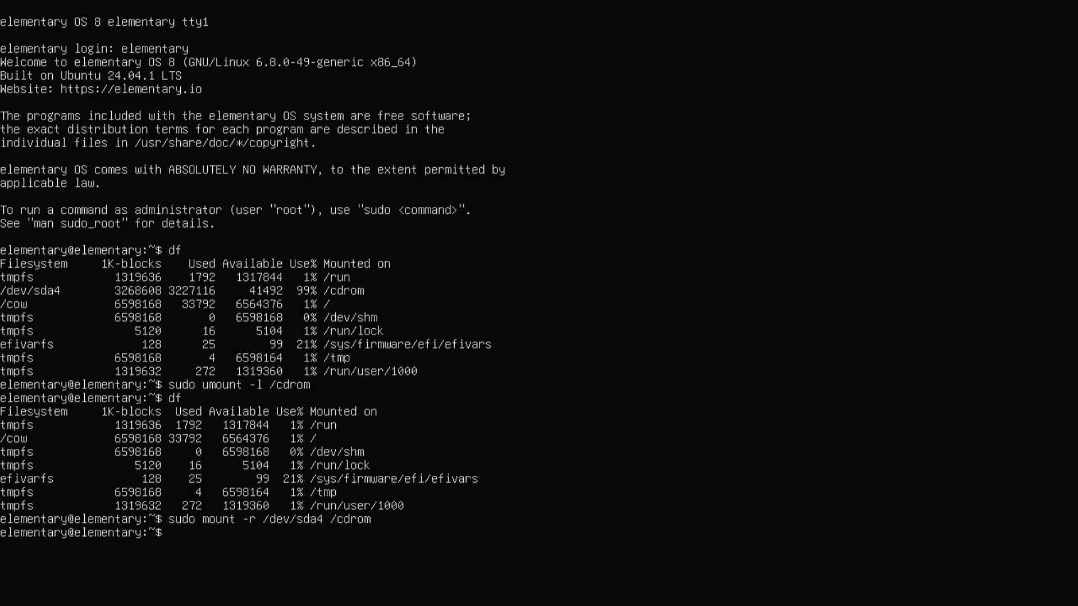
{"action": "type", "text": "df"}
{"action": "key", "text": "Return"}
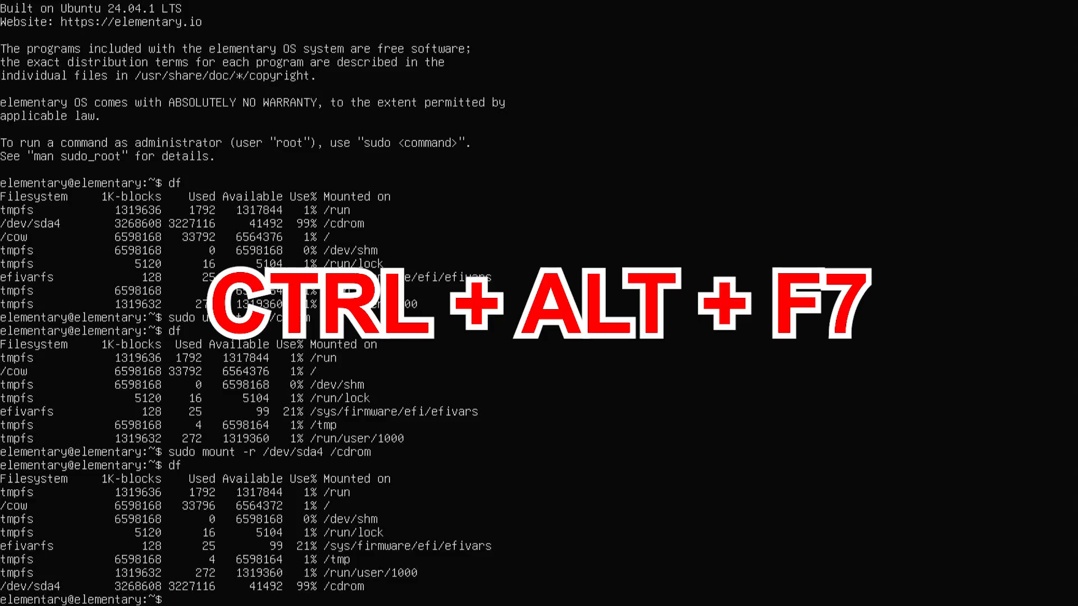
{"action": "key", "text": "ctrl+alt+F7"}
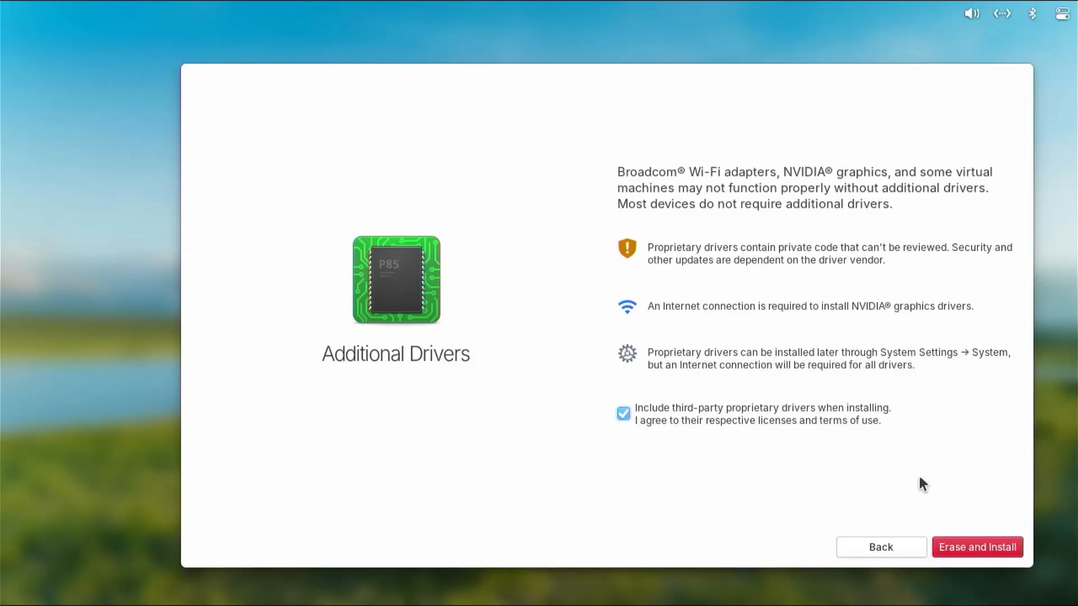
Step: Start Erase and Install, briefly viewing the log, and let elementary OS 8 install
{"action": "left_click", "coordinate": [987, 545]}
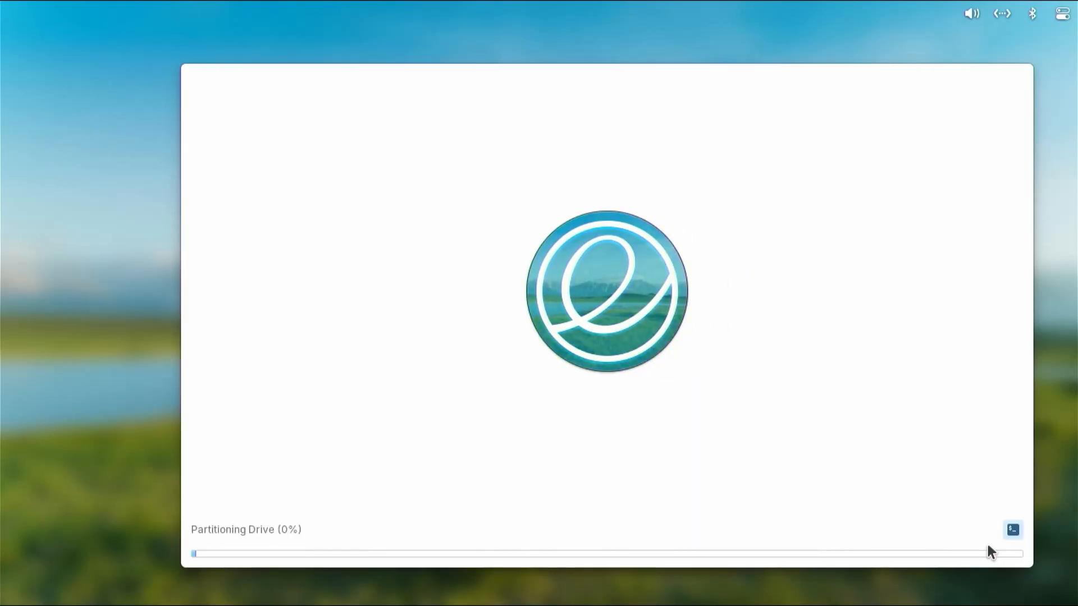
{"action": "left_click", "coordinate": [1014, 531]}
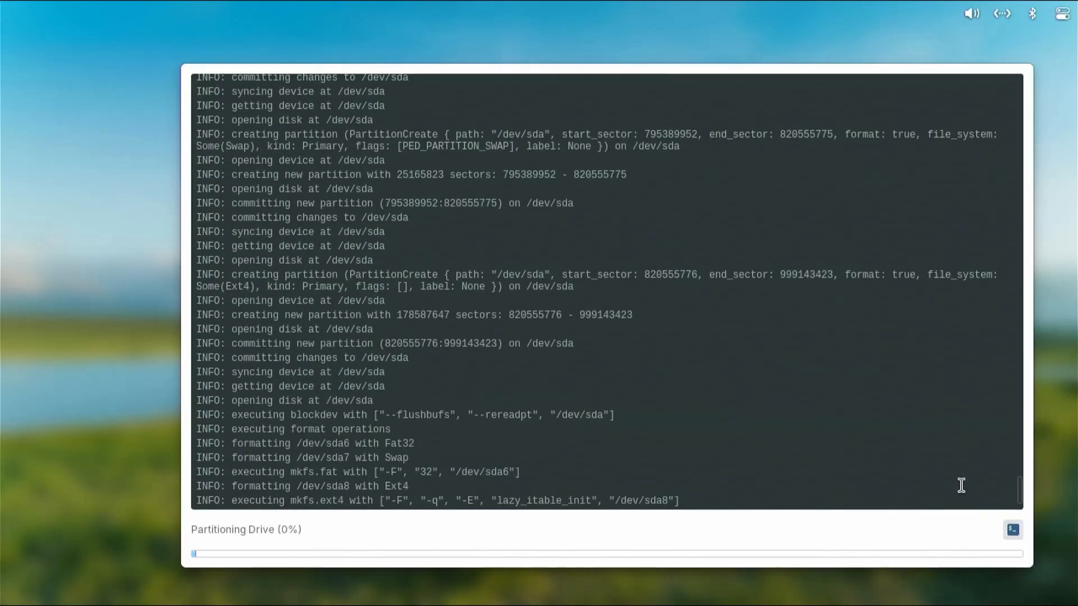
{"action": "left_click", "coordinate": [1014, 531]}
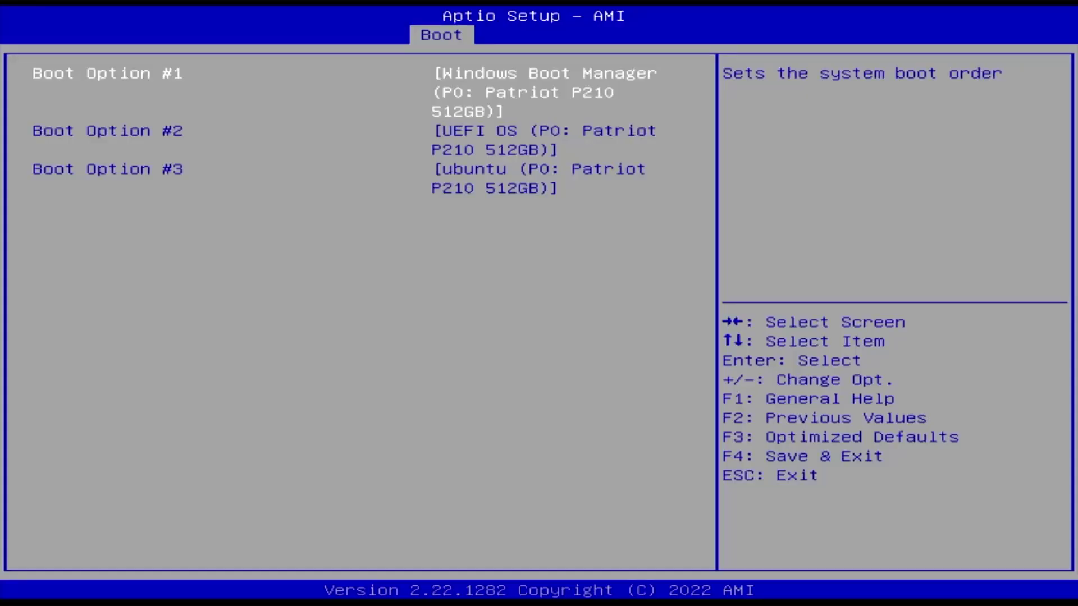
Step: Move the ubuntu entry from Boot Option #3 up to Boot Option #1
{"action": "key", "text": "Down"}
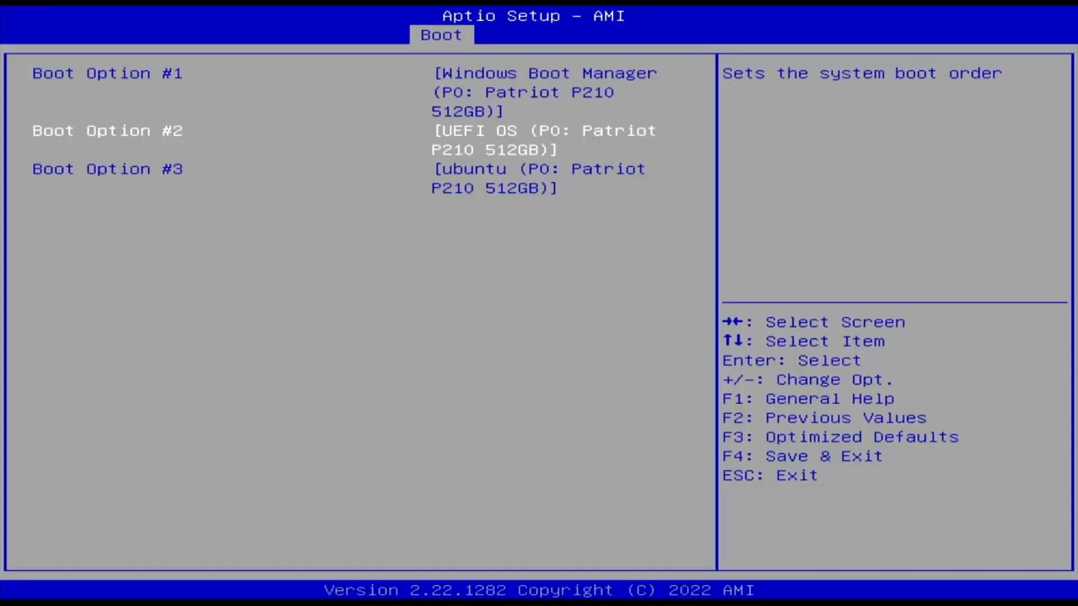
{"action": "key", "text": "Down"}
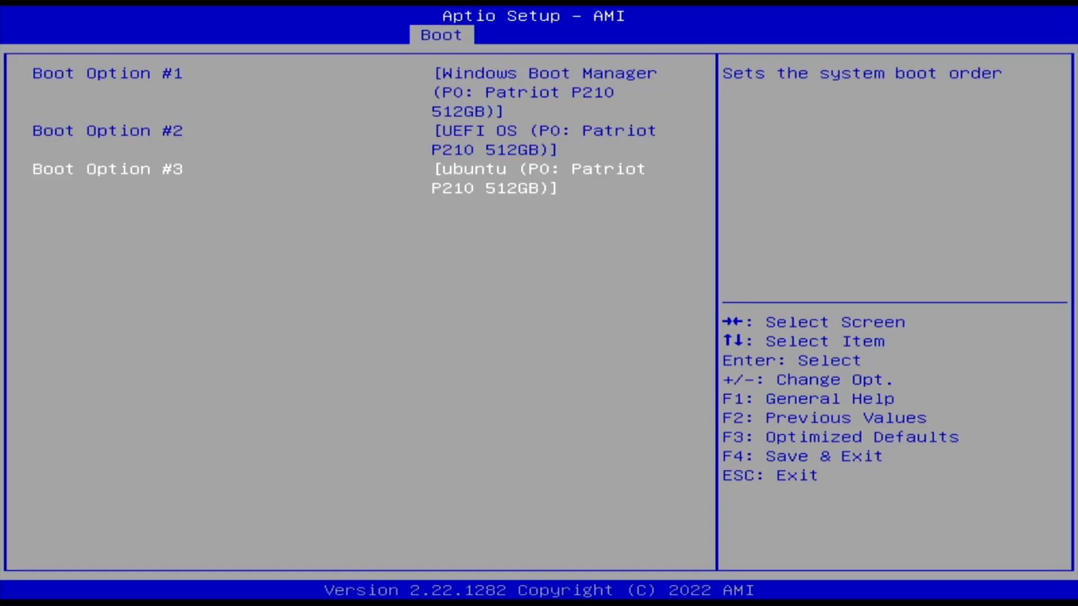
{"action": "key", "text": "plus"}
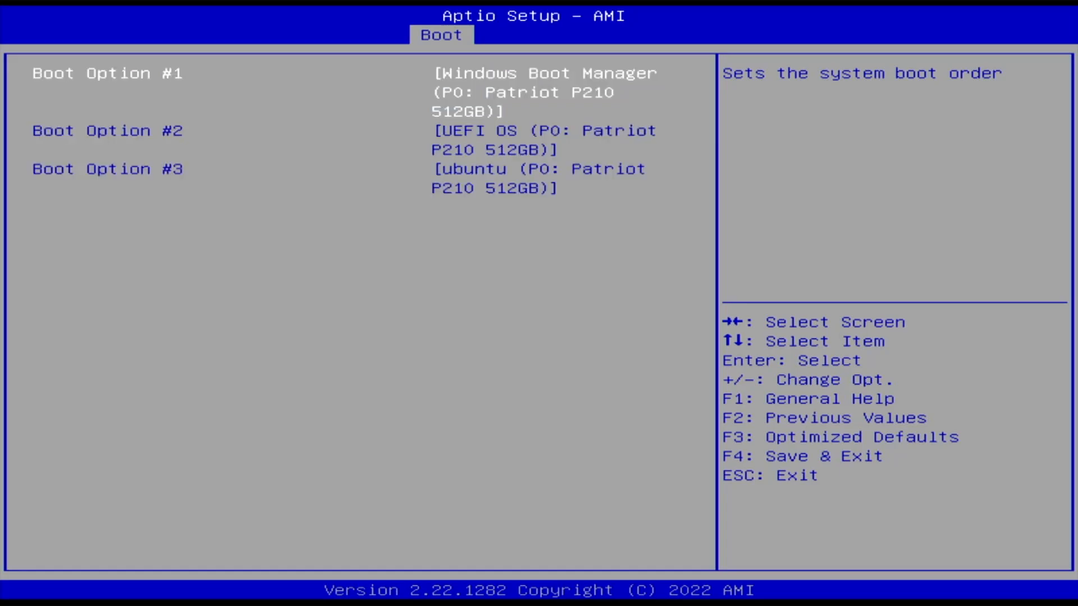
{"action": "key", "text": "plus"}
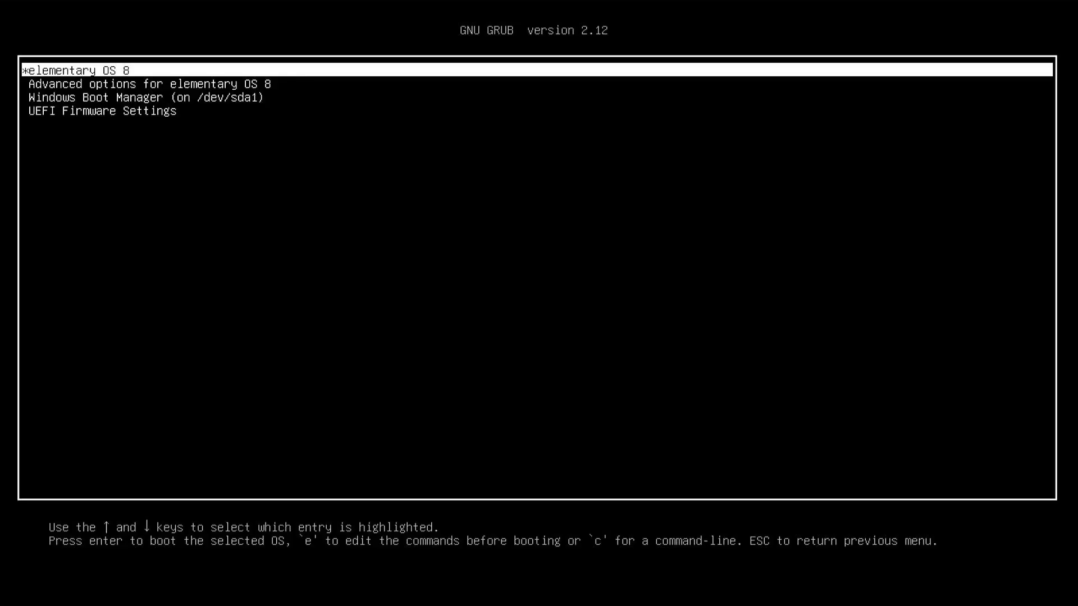
Step: Boot elementary OS 8 from the GRUB menu, reaching the first-run language screen
{"action": "key", "text": "Down"}
{"action": "key", "text": "Down"}
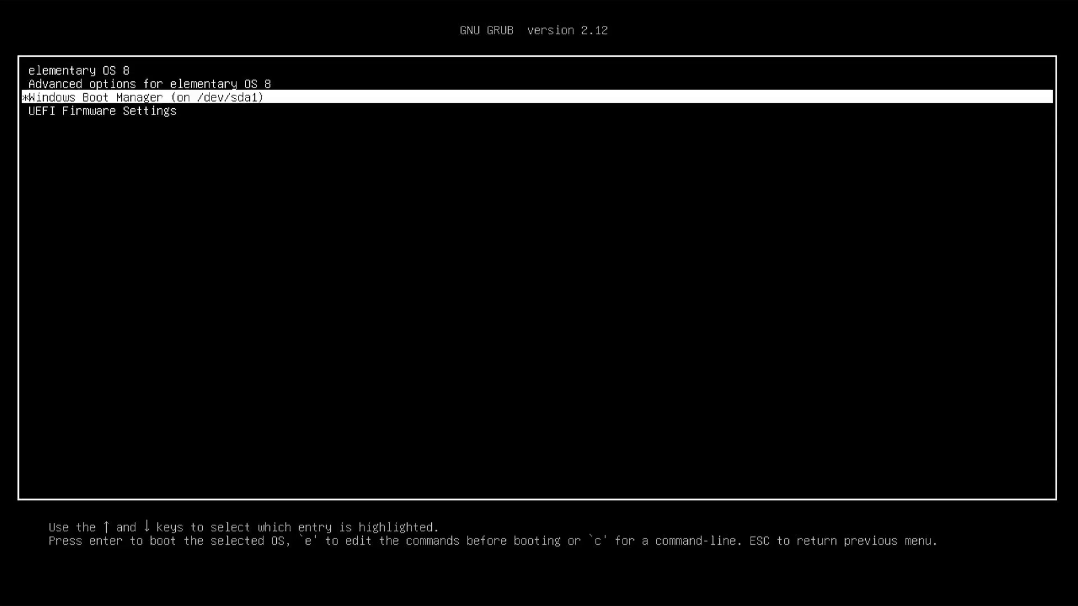
{"action": "key", "text": "Up"}
{"action": "key", "text": "Up"}
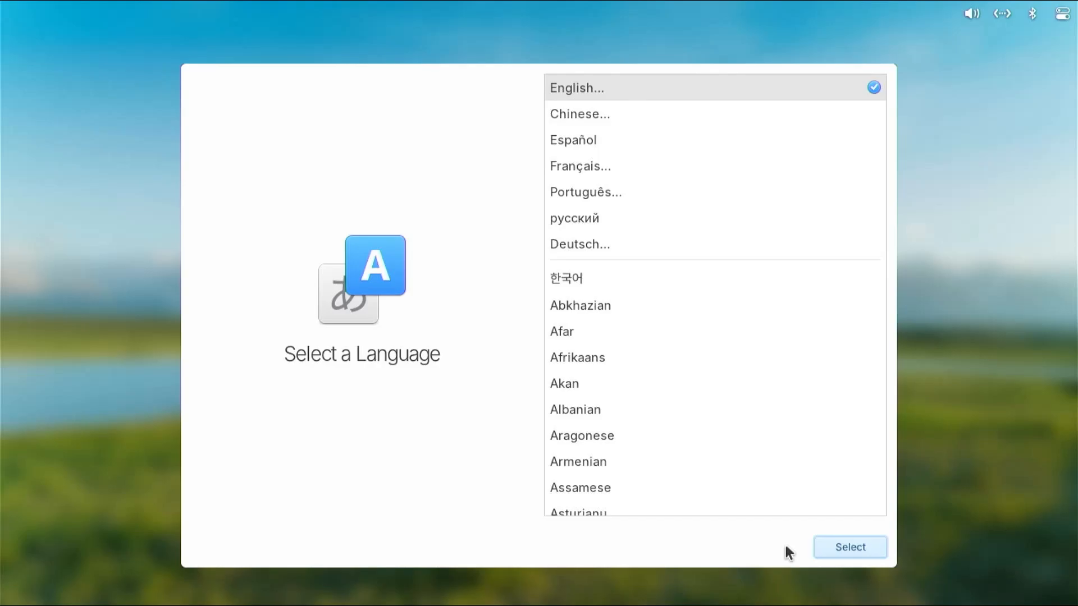
Step: Confirm English with the default English (US) layout and finish setup with the kmdtech account
{"action": "left_click", "coordinate": [827, 549]}
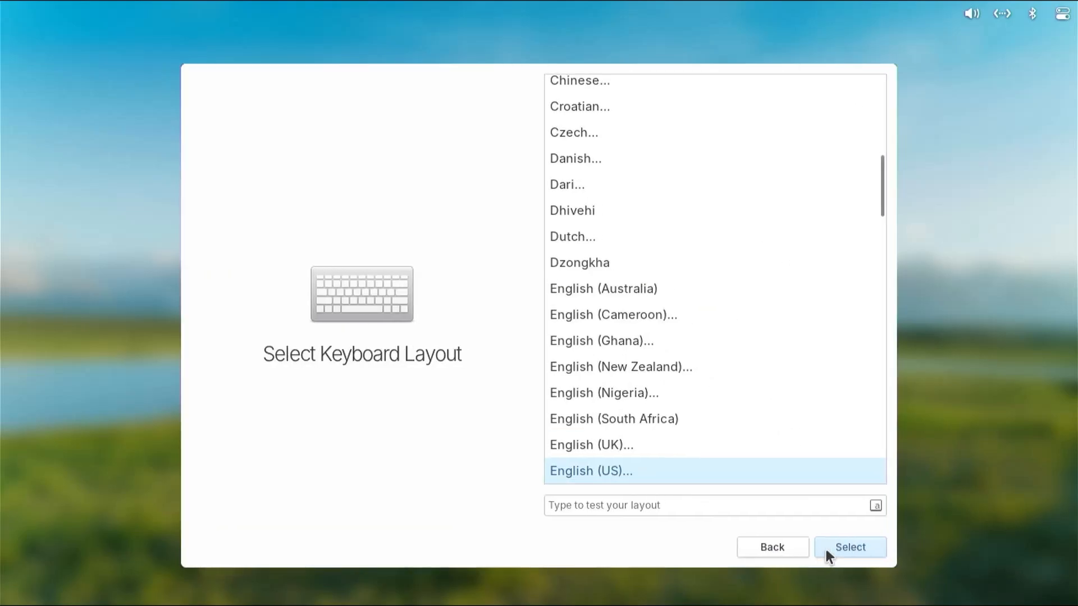
{"action": "left_click", "coordinate": [826, 549]}
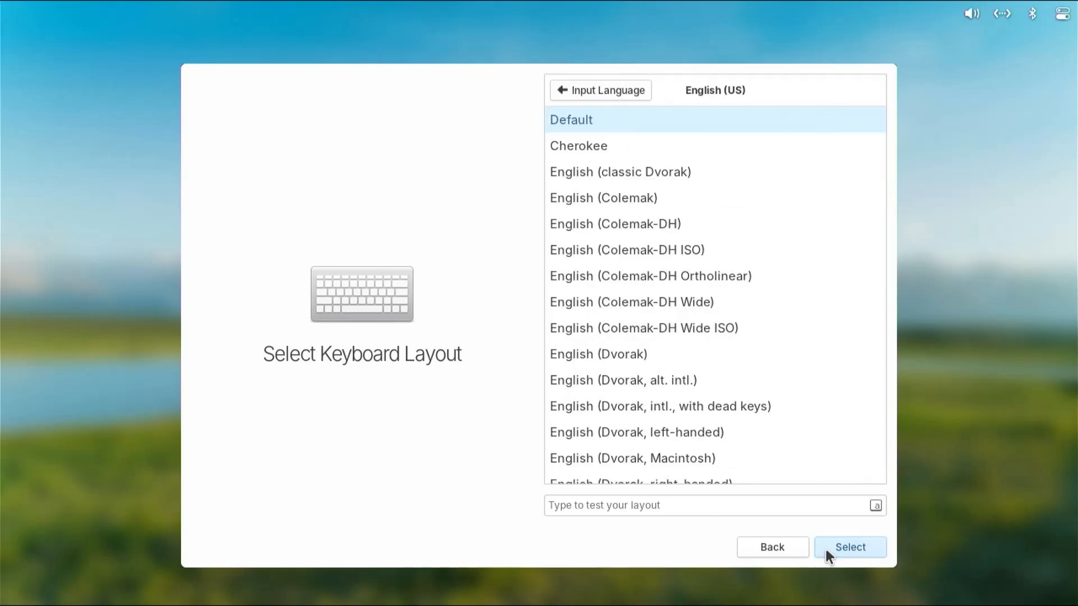
{"action": "left_click", "coordinate": [826, 549]}
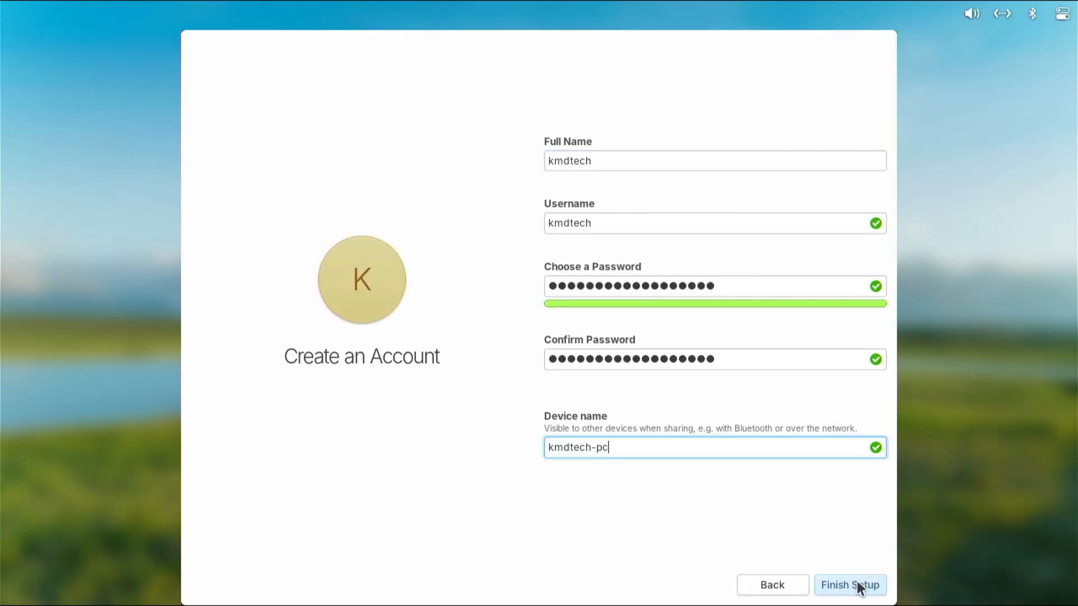
{"action": "left_click", "coordinate": [857, 582]}
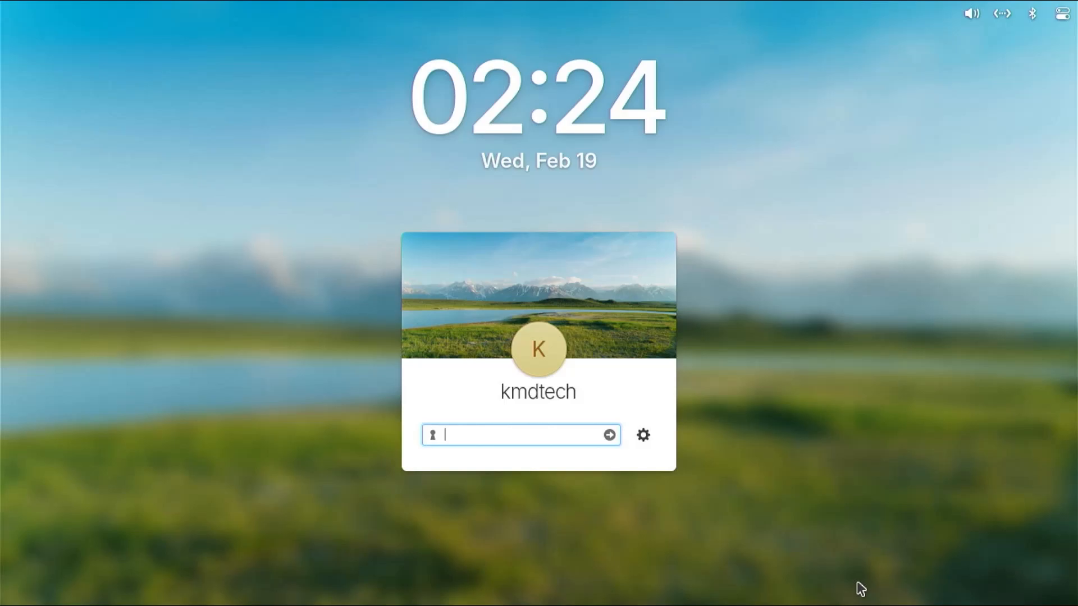
{"action": "type", "text": "****************"}
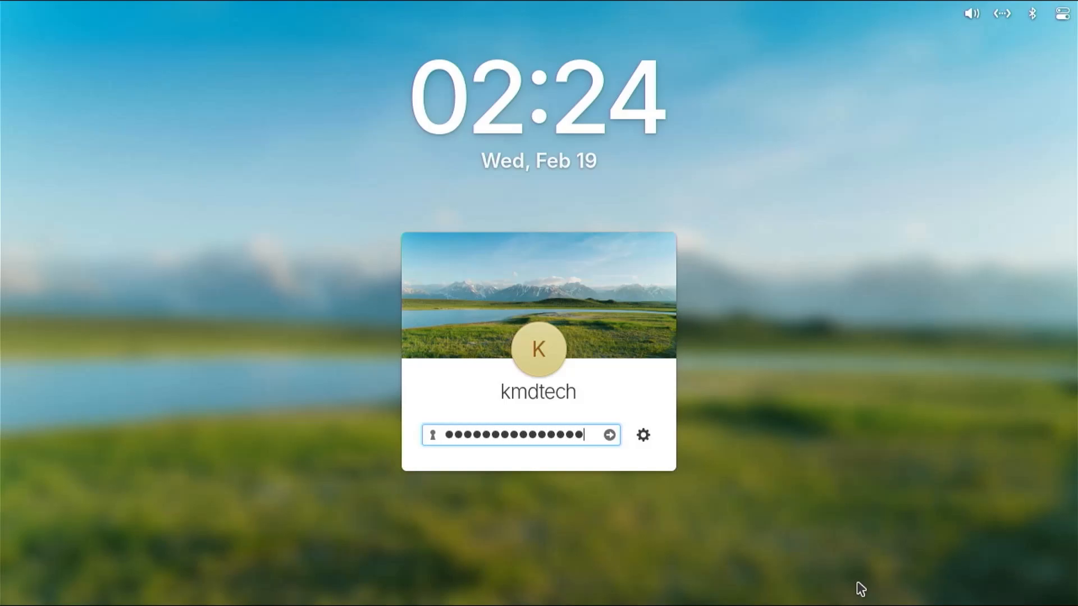
Step: Log in and complete the Welcome walkthrough with default choices through Get Started
{"action": "key", "text": "Return"}
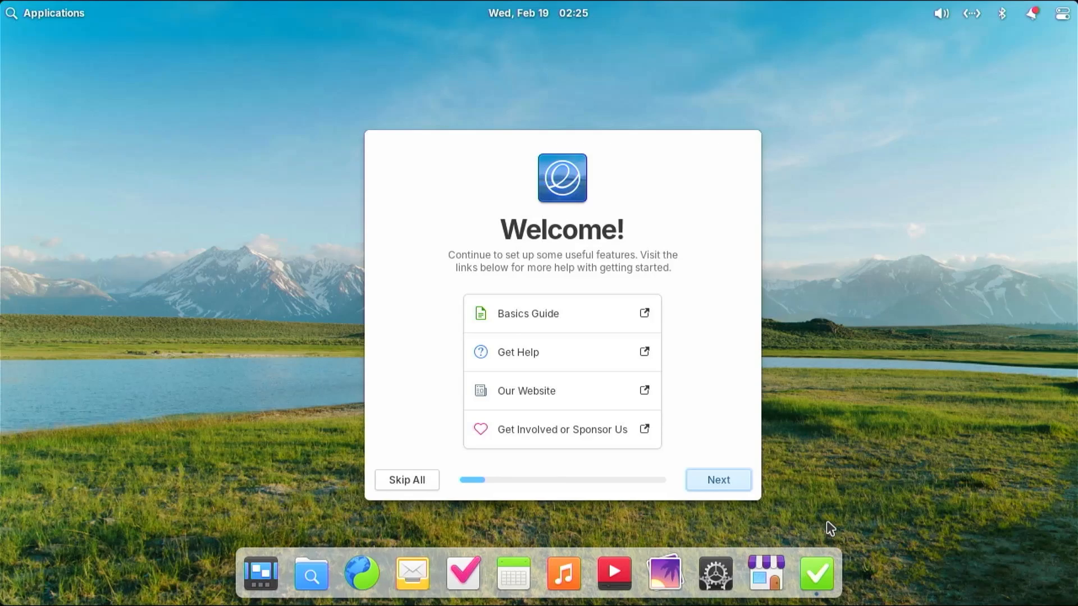
{"action": "left_click", "coordinate": [738, 480]}
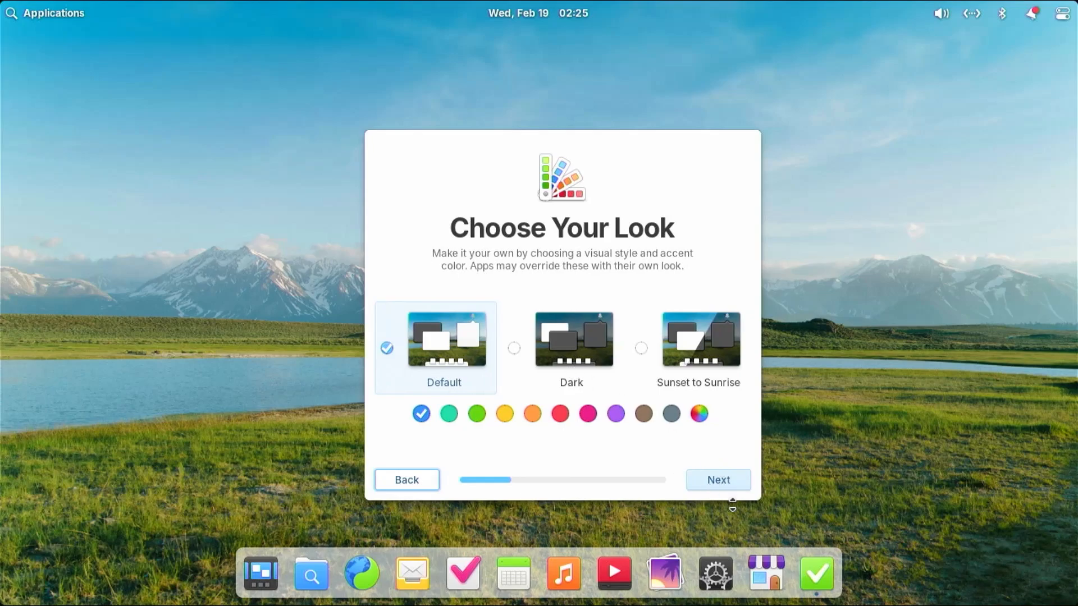
{"action": "left_click", "coordinate": [705, 476]}
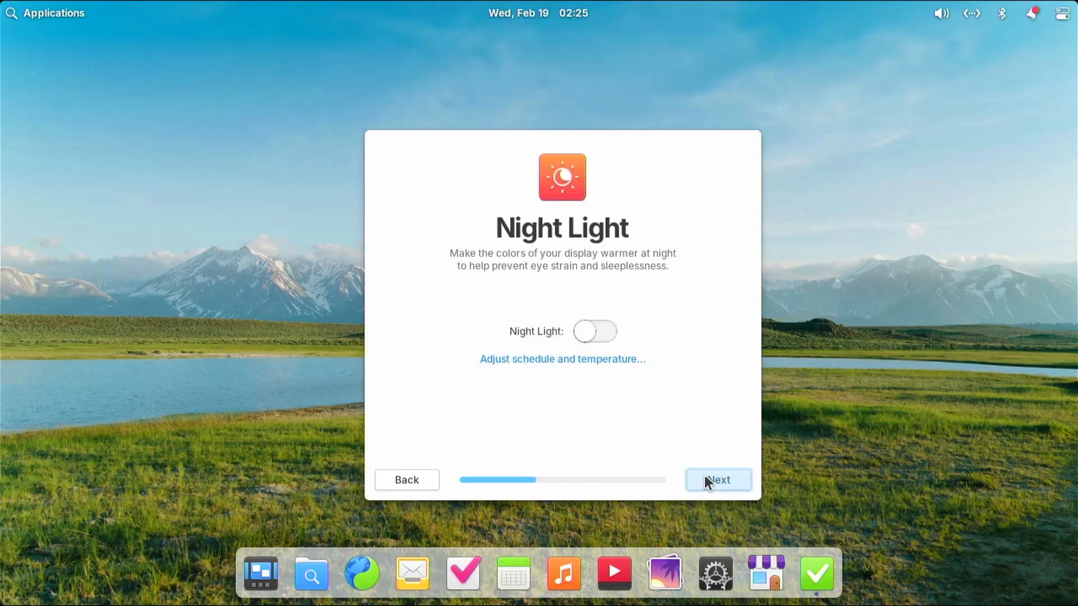
{"action": "left_click", "coordinate": [705, 475]}
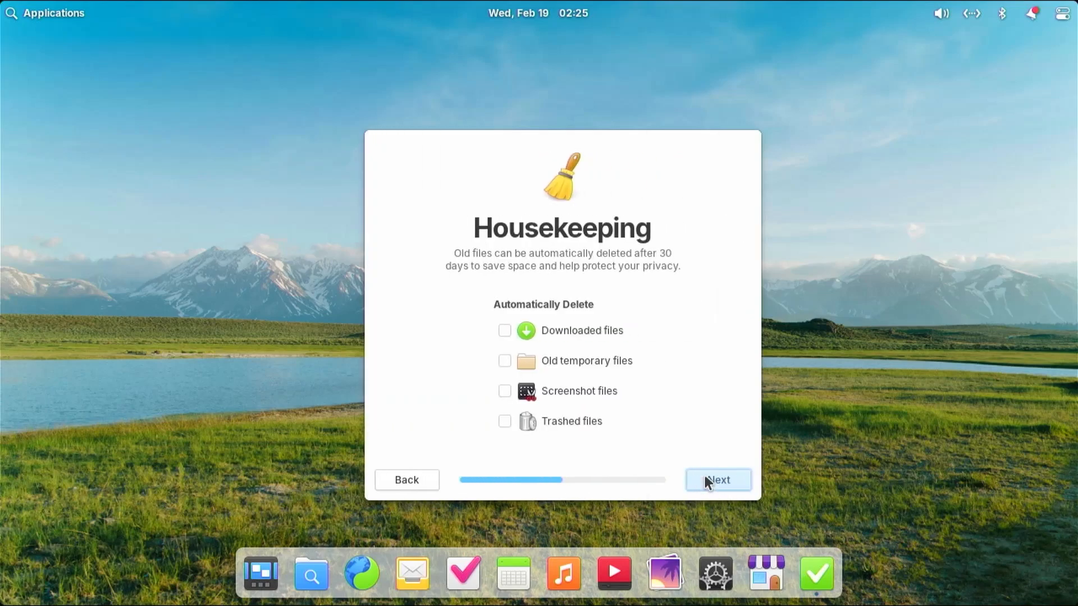
{"action": "left_click", "coordinate": [704, 475]}
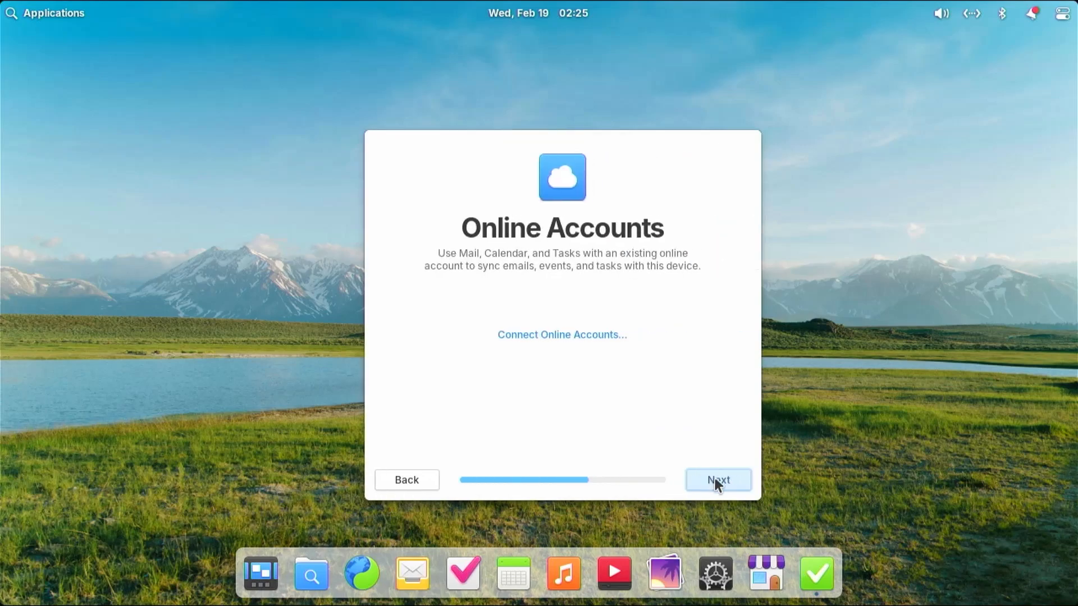
{"action": "left_click", "coordinate": [718, 484]}
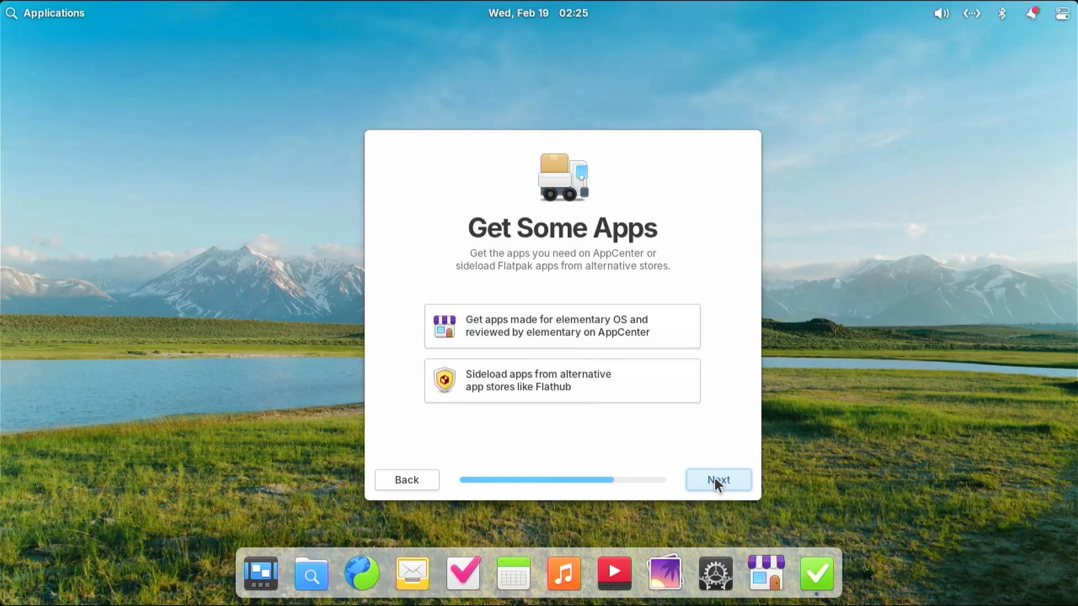
{"action": "left_click", "coordinate": [718, 485]}
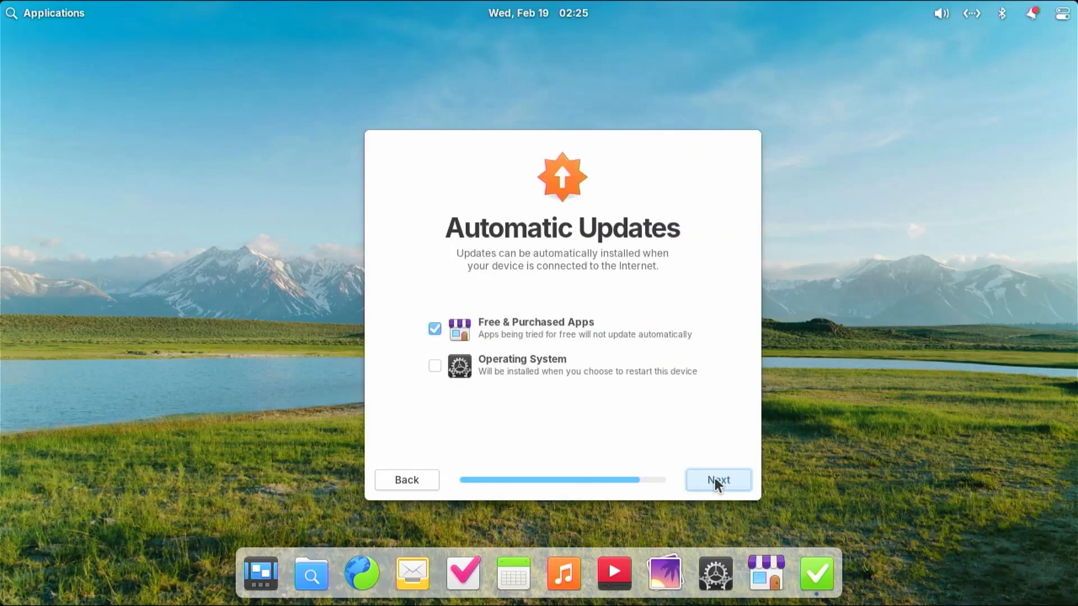
{"action": "left_click", "coordinate": [718, 485]}
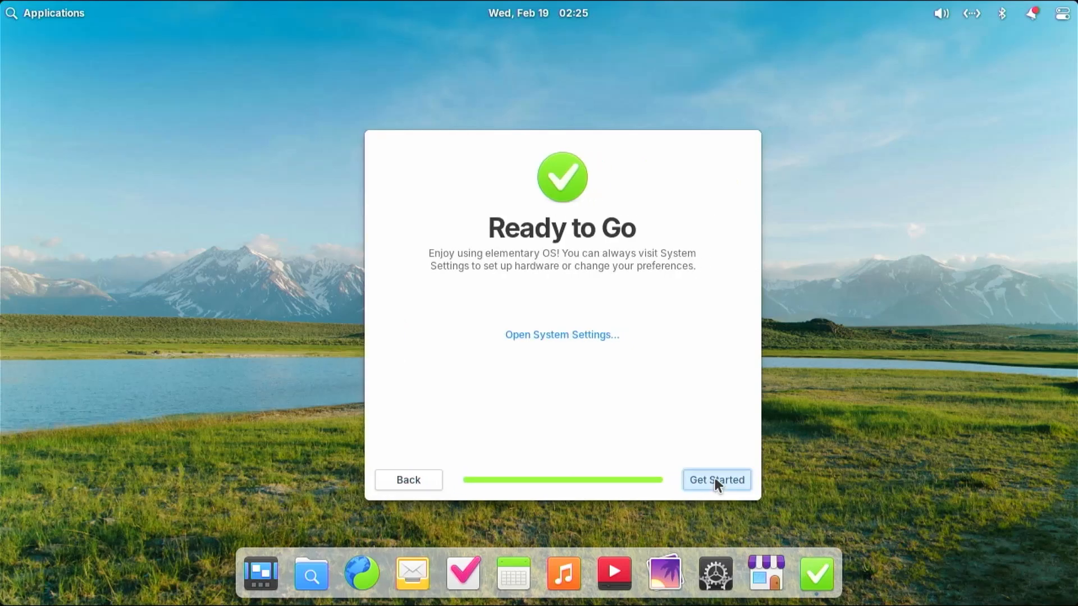
{"action": "left_click", "coordinate": [715, 478]}
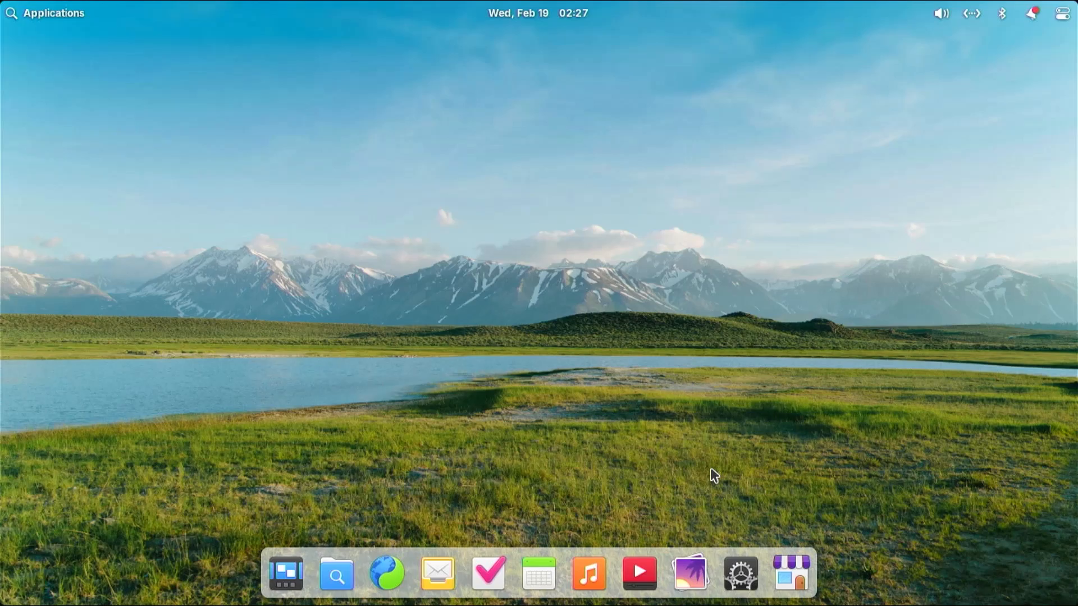
Step: Restart from the elementary OS session menu and boot Windows Boot Manager from GRUB
{"action": "left_click", "coordinate": [1064, 12]}
{"action": "left_click", "coordinate": [1043, 173]}
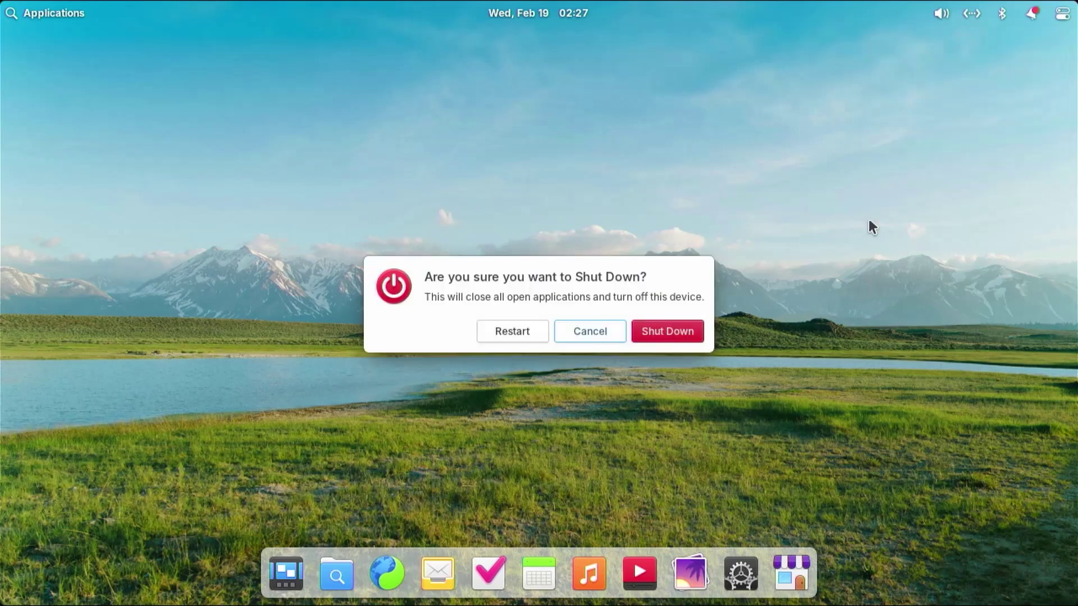
{"action": "left_click", "coordinate": [516, 331]}
{"action": "key", "text": "Down"}
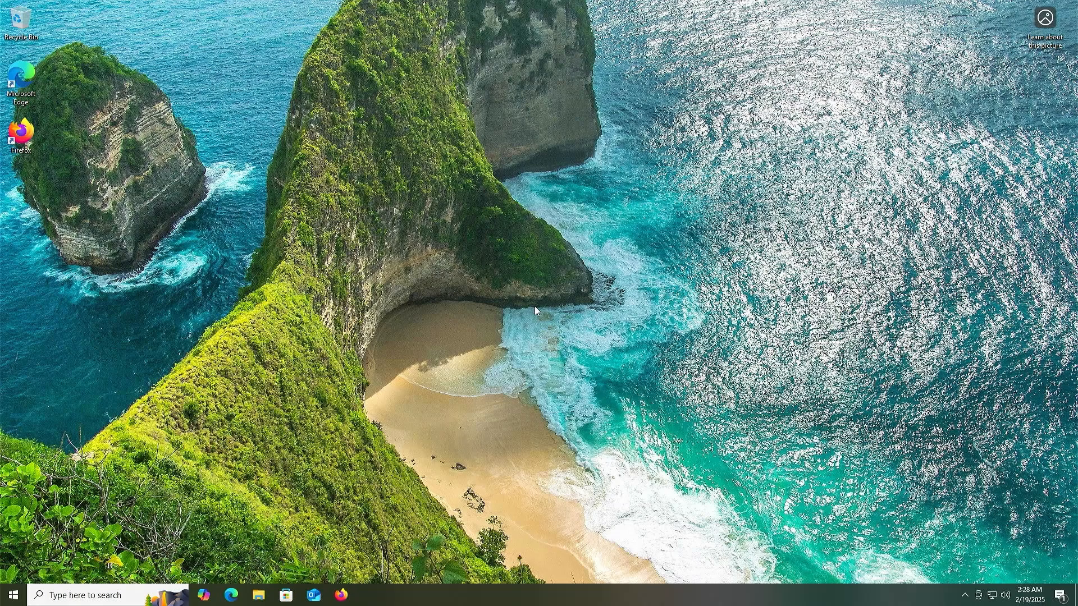
Step: Launch Disk Management and an administrator DiskPart console, accepting the UAC prompt
{"action": "key", "text": "super"}
{"action": "type", "text": "disk mana"}
{"action": "key", "text": "Return"}
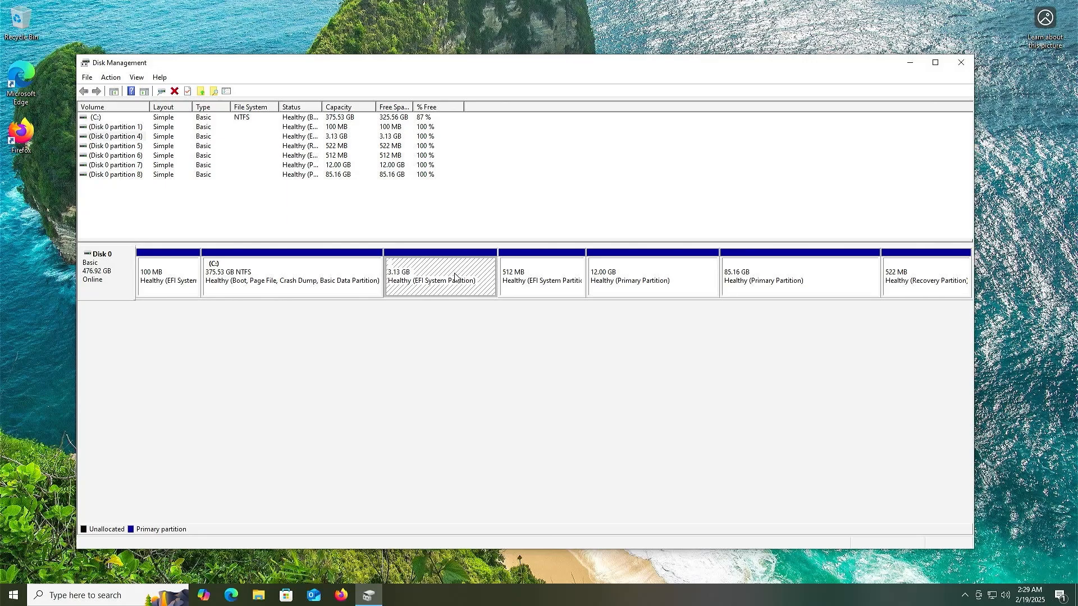
{"action": "key", "text": "super"}
{"action": "type", "text": "diskpart"}
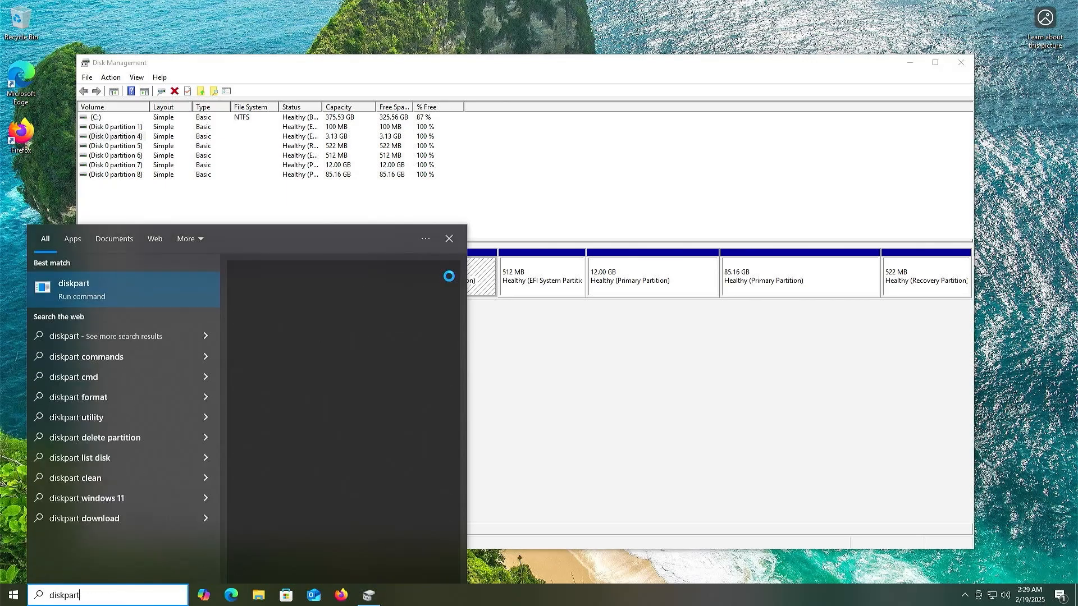
{"action": "key", "text": "Down"}
{"action": "key", "text": "Return"}
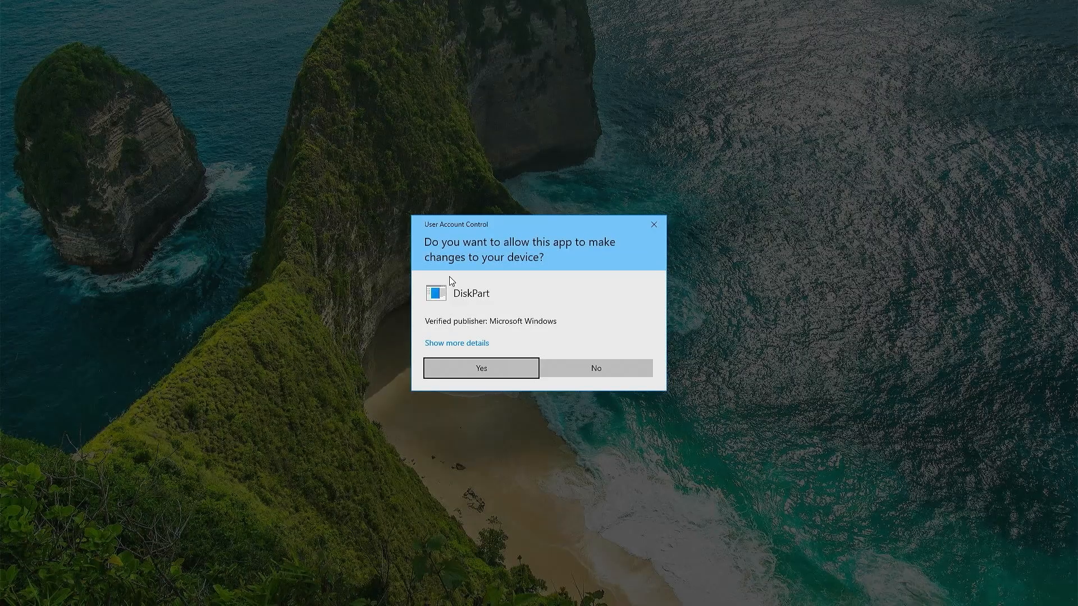
{"action": "left_click", "coordinate": [480, 368]}
{"action": "type", "text": "list disk"}
Step: In DiskPart, list disks, select disk 0 and list its partitions including 3200 MB partition 4
{"action": "key", "text": "Return"}
{"action": "type", "text": "sel disk 0"}
{"action": "key", "text": "Return"}
{"action": "type", "text": "list part"}
{"action": "key", "text": "Return"}
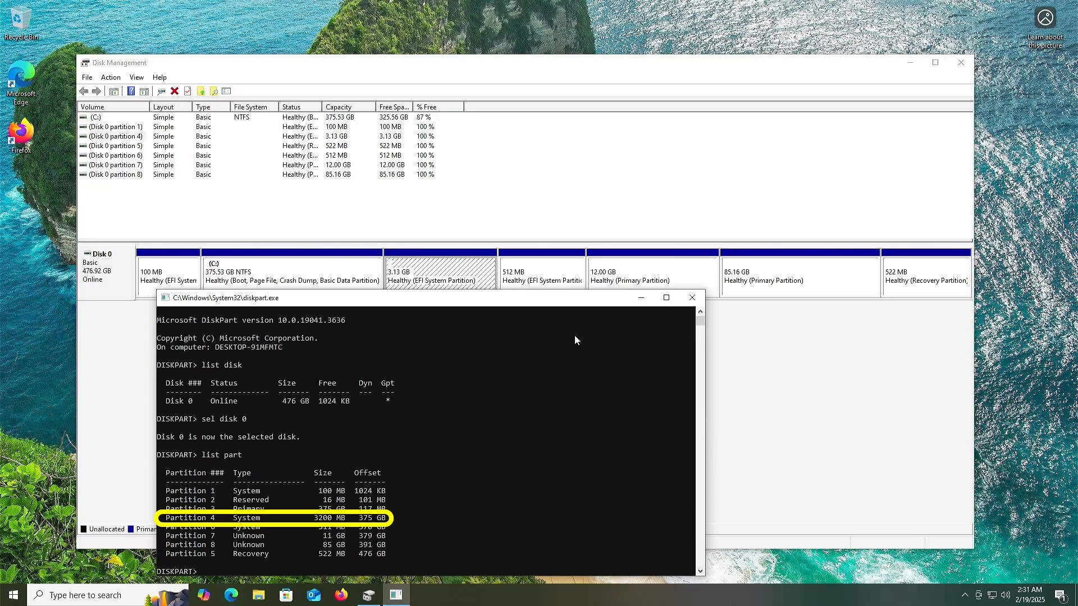
{"action": "type", "text": "sel part 4"}
Step: Select partition 4 and delete it with override, leaving 3.13 GB unallocated after C:
{"action": "key", "text": "Return"}
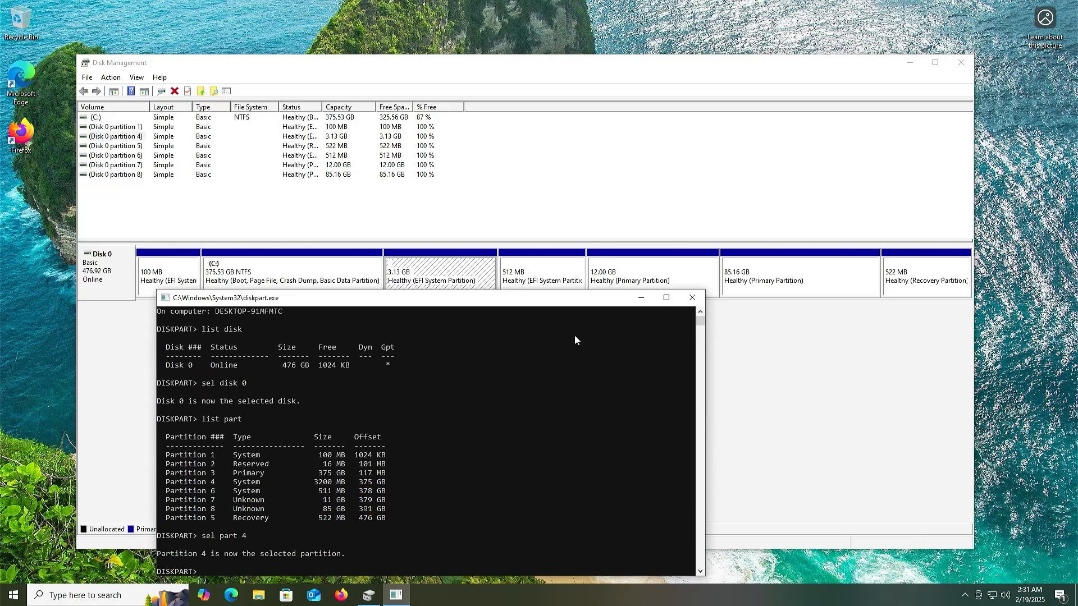
{"action": "type", "text": "delete partition override"}
{"action": "key", "text": "Return"}
{"action": "left_click", "coordinate": [746, 353]}
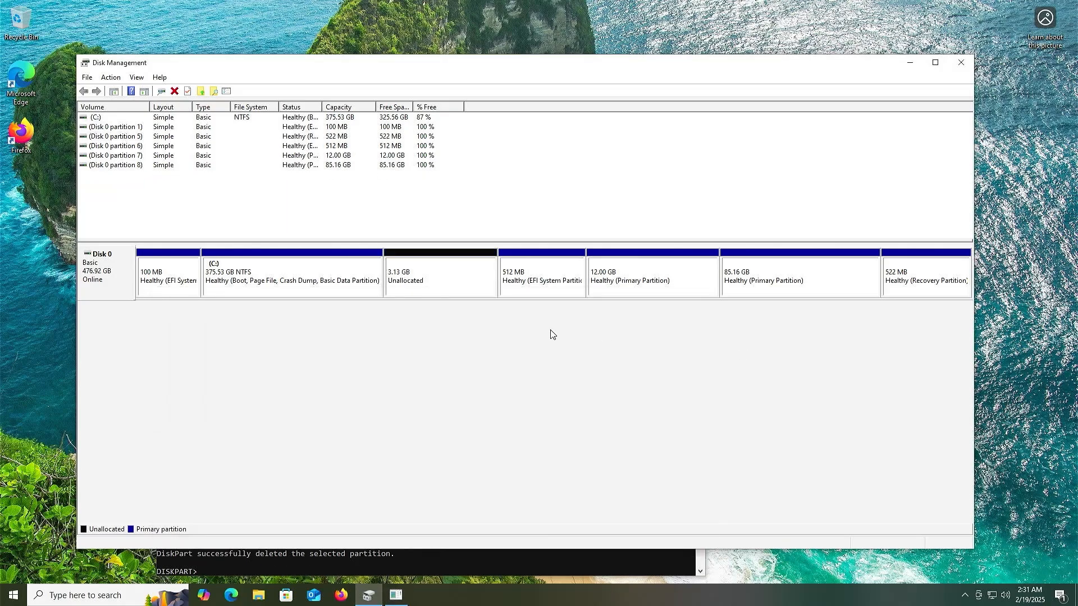
Step: Extend the C: volume into the unallocated space, growing it to 378.66 GB
{"action": "left_click", "coordinate": [347, 274]}
{"action": "right_click", "coordinate": [348, 274]}
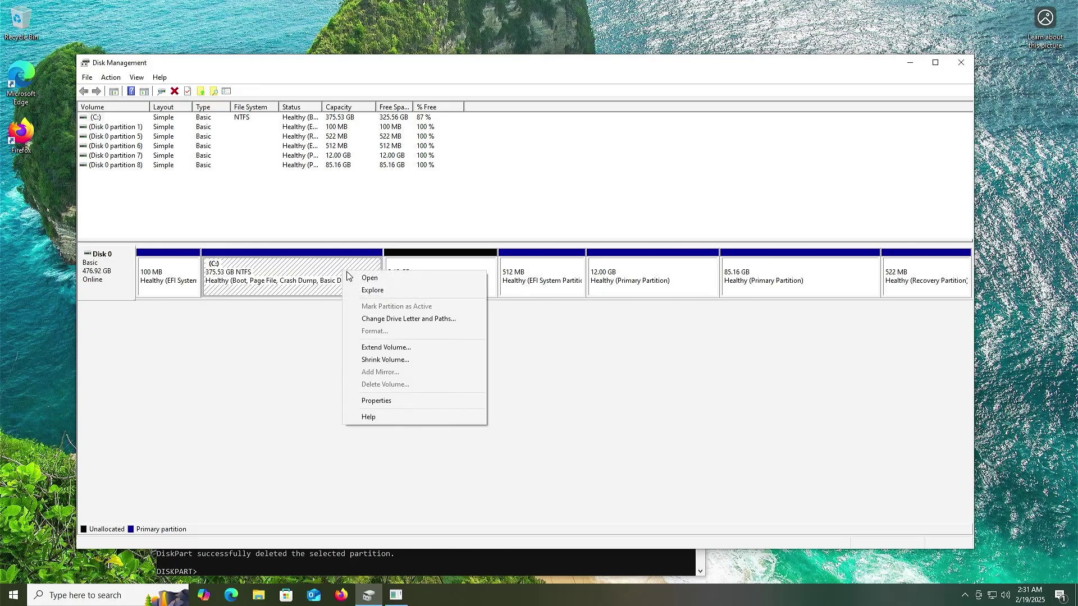
{"action": "left_click", "coordinate": [384, 347]}
{"action": "left_click", "coordinate": [291, 330]}
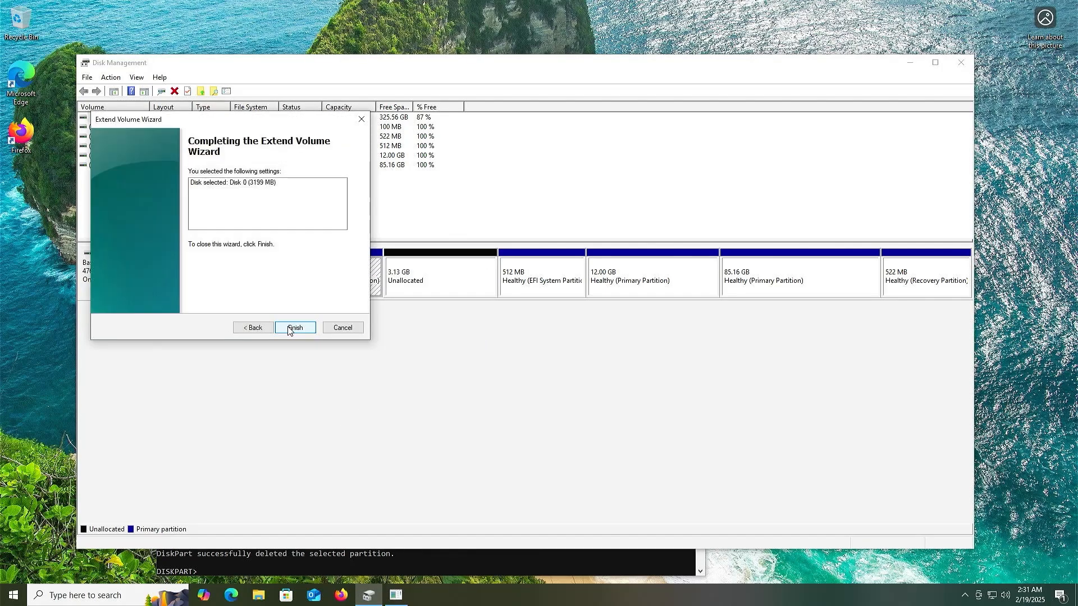
{"action": "left_click", "coordinate": [290, 331]}
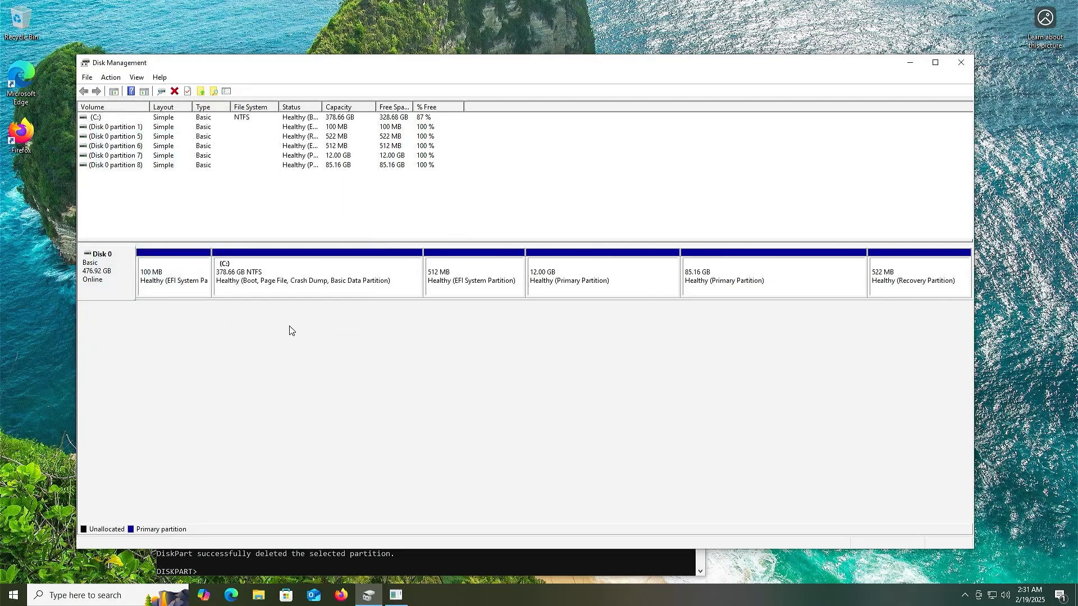